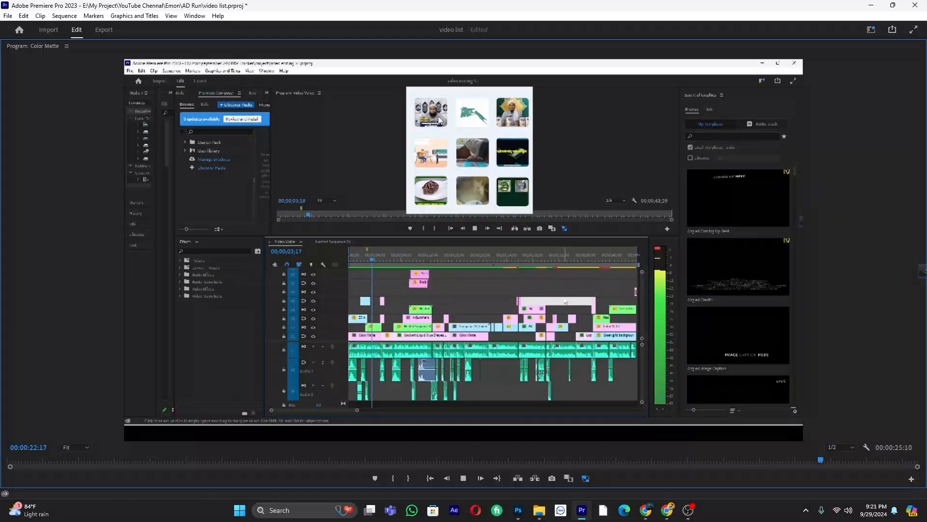
Play back the sample clip showing the nine-video grid, replaying it in the enlarged program preview
key("space")
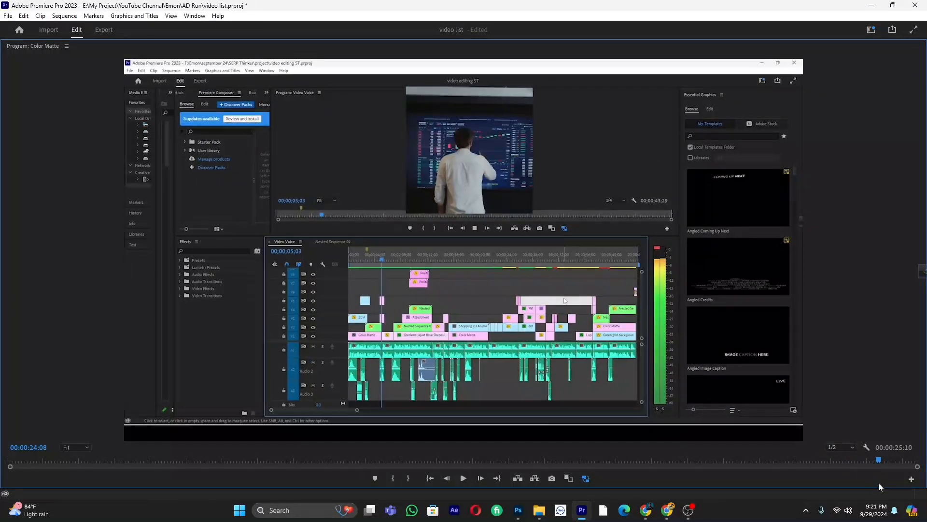
left_click_drag(876, 460, 791, 459)
key("space")
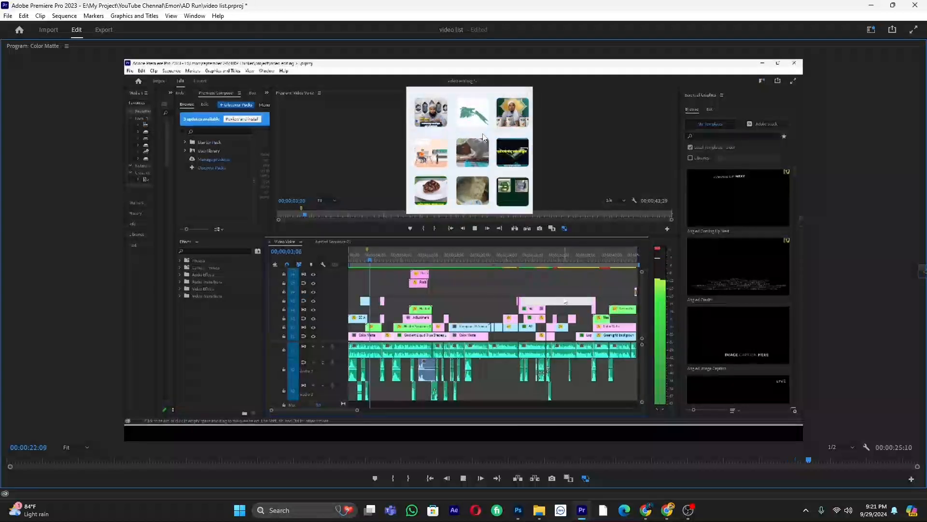
key("space")
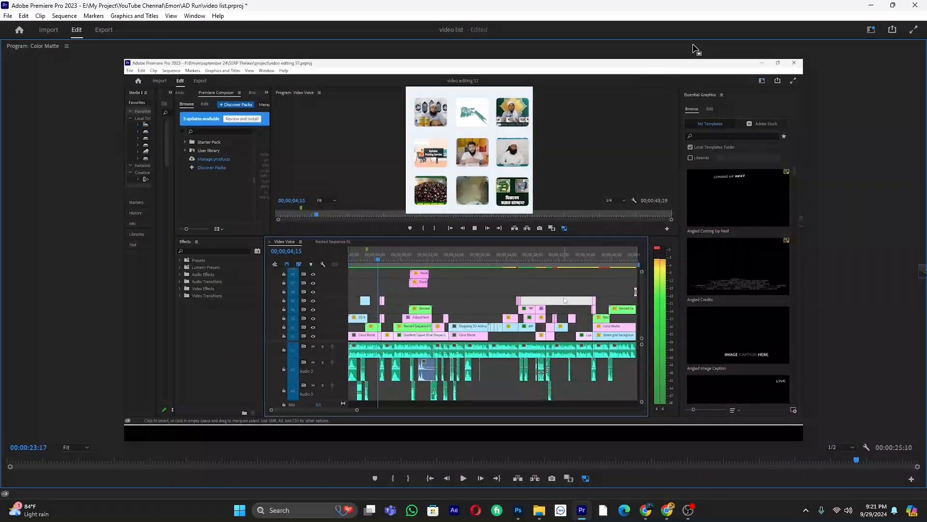
key("grave")
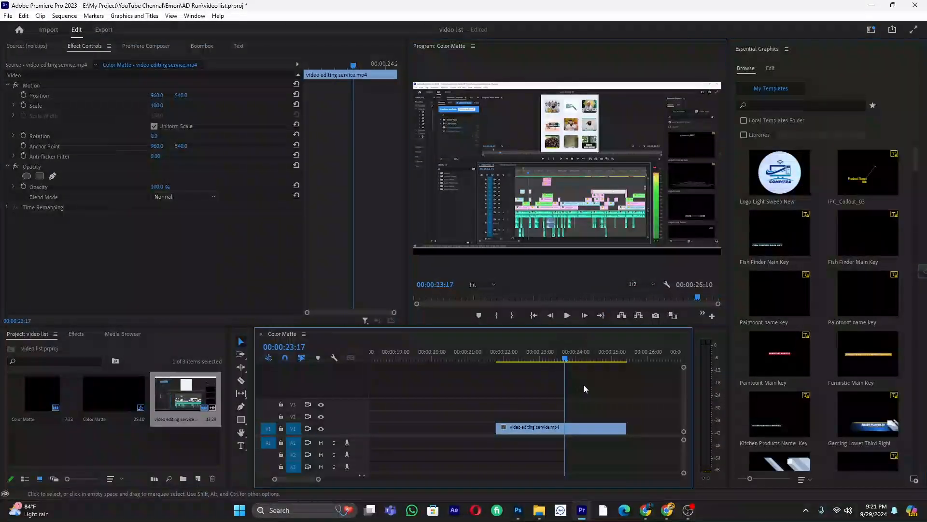
Extend the end of the Color Matte clip on V1 to about 17:18 on the timeline
left_click(583, 385)
scroll(560, 394, "down", 6)
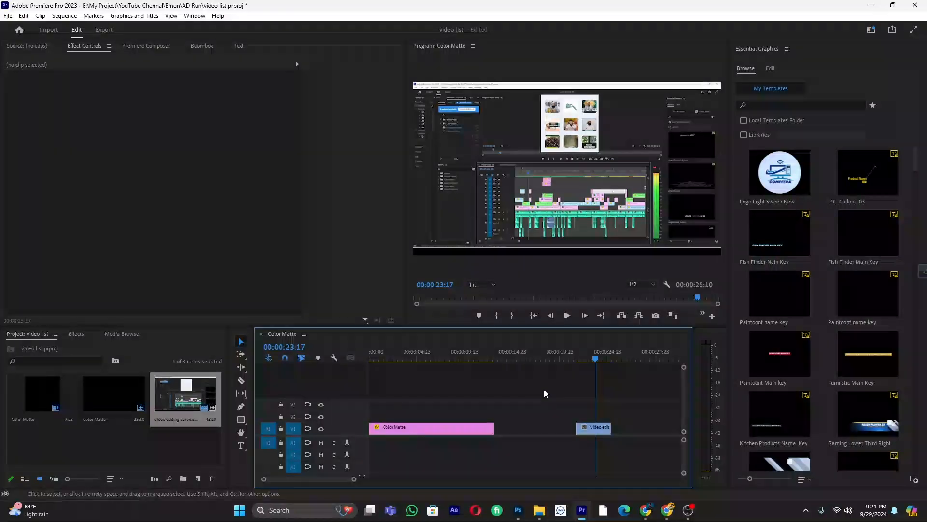
left_click(530, 358)
scroll(531, 358, "down", 1)
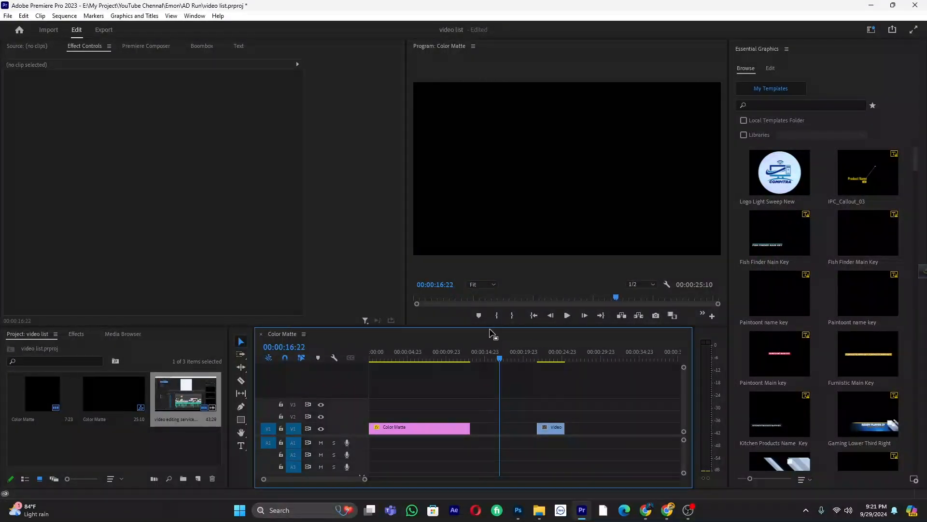
left_click_drag(493, 320, 492, 314)
scroll(478, 392, "down", 1)
left_click(403, 347)
scroll(380, 387, "up", 2)
scroll(404, 377, "up", 2)
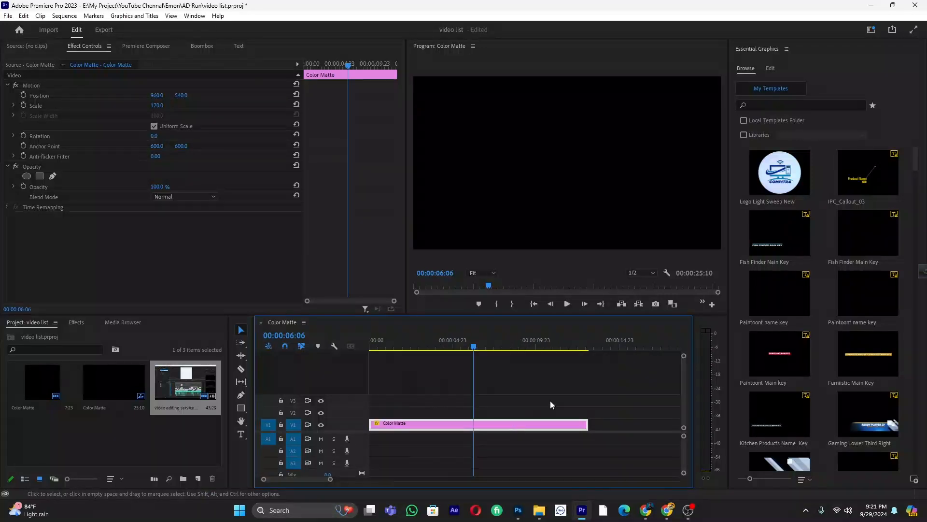
scroll(550, 401, "down", 2)
left_click(502, 398)
left_click_drag(494, 424, 540, 424)
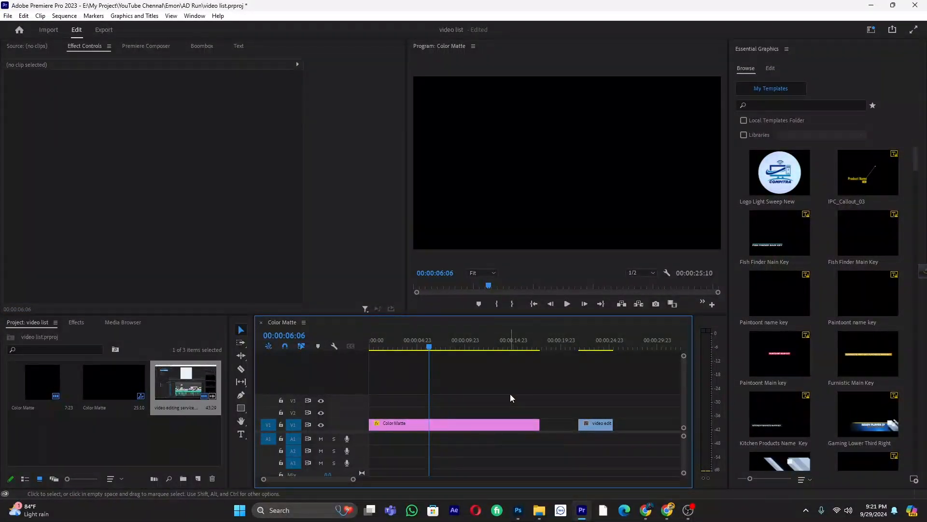
Add a rectangle shape layer above the Color Matte at 00:00:11:07 and extend the graphic clip's start to about 7 seconds
left_click(588, 346)
left_click_drag(594, 425, 607, 307)
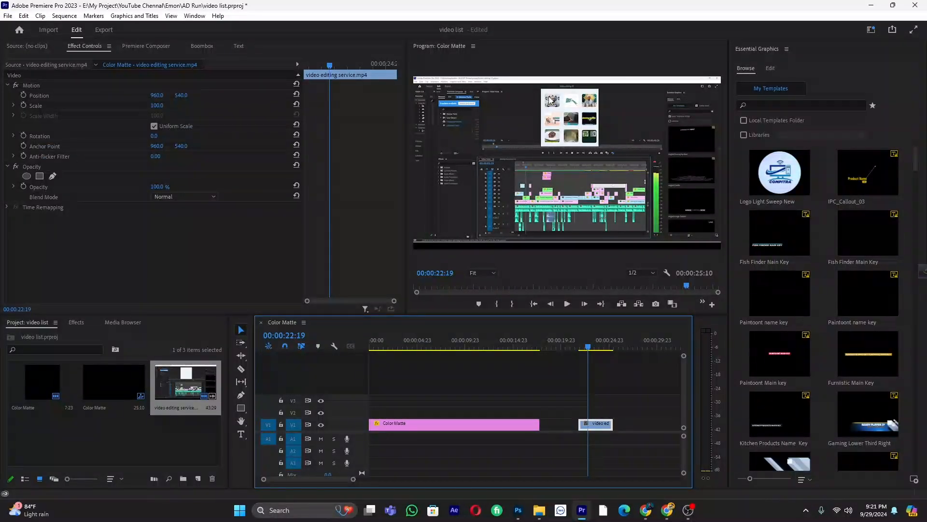
left_click(478, 344)
left_click(533, 384)
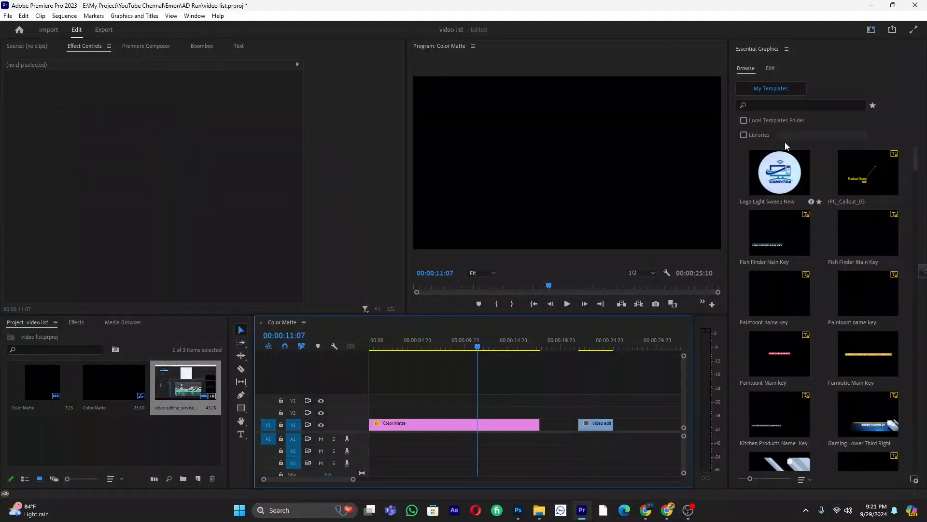
left_click(770, 68)
left_click(911, 95)
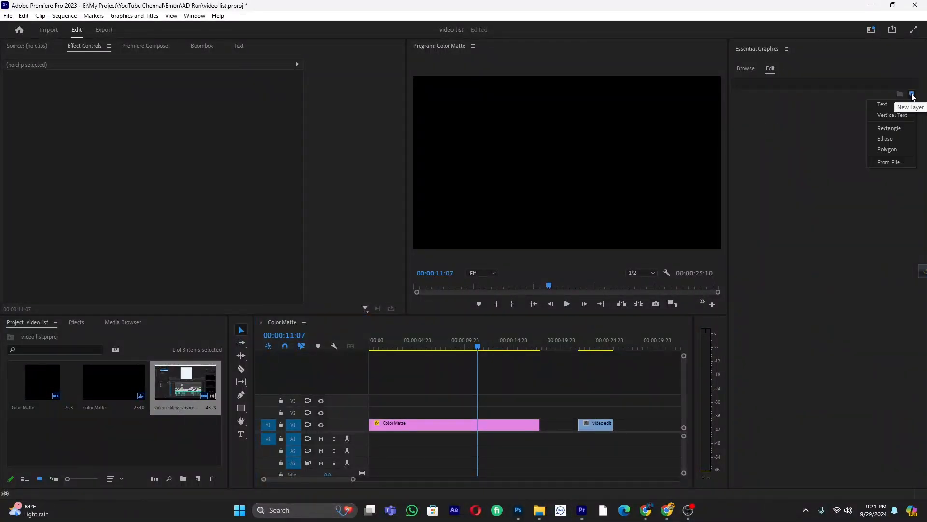
left_click(891, 127)
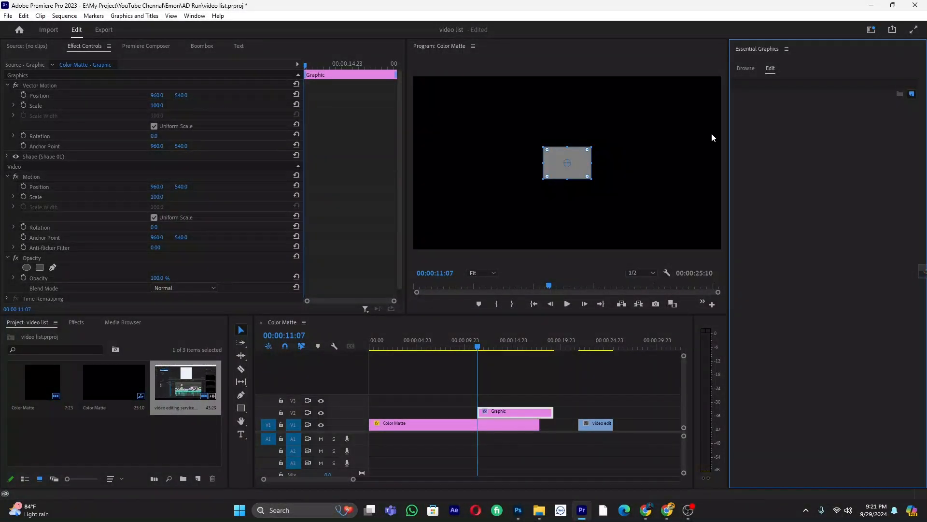
left_click_drag(478, 412, 436, 412)
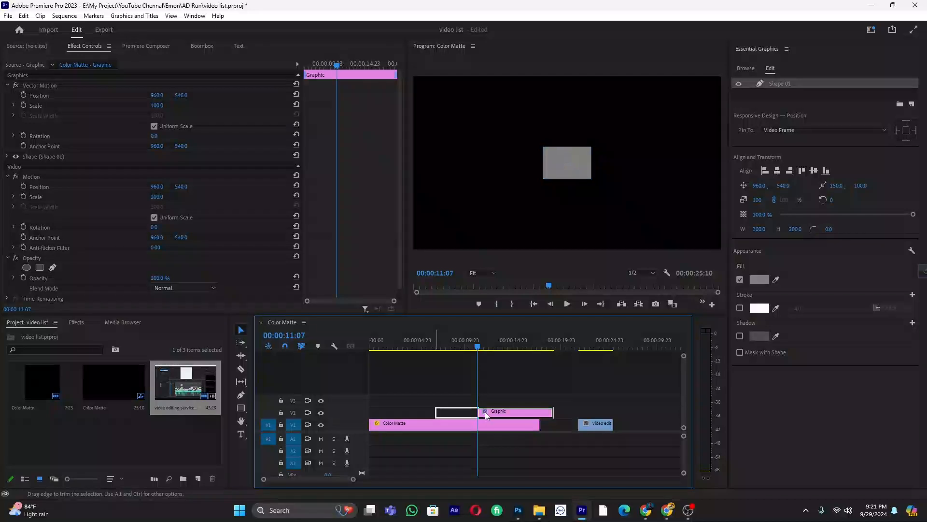
Change the rectangle's fill colour to white, FFFFFF
left_click(790, 83)
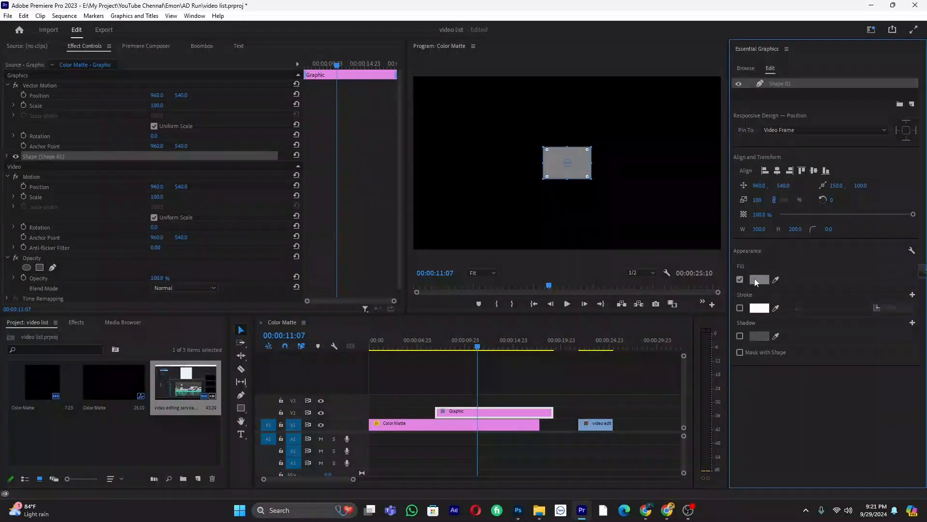
left_click(758, 280)
left_click_drag(442, 254, 296, 360)
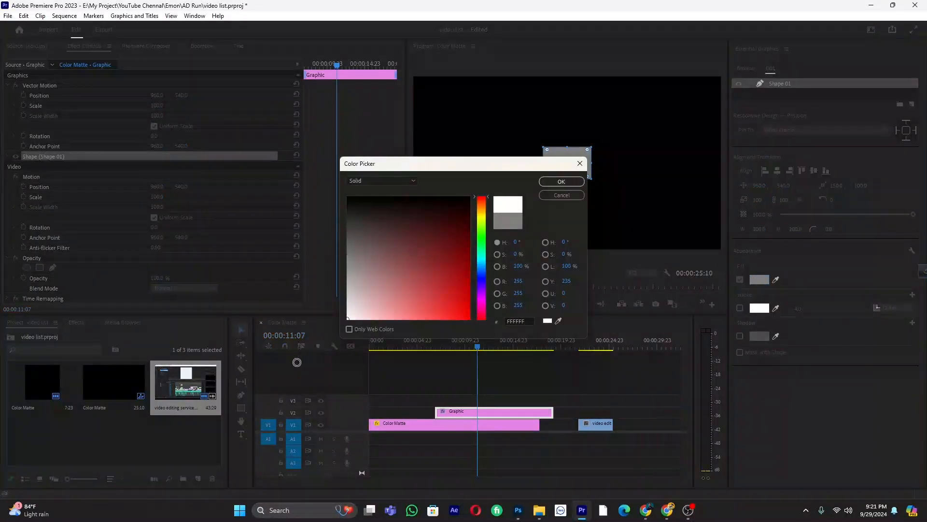
left_click(561, 181)
left_click(598, 112)
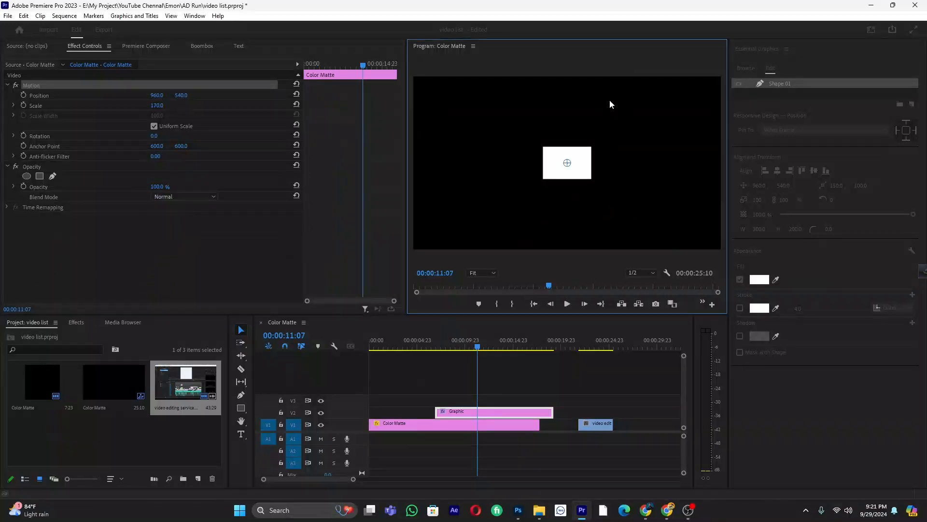
key("grave")
left_click_drag(488, 249, 381, 186)
key("ctrl+z")
key("grave")
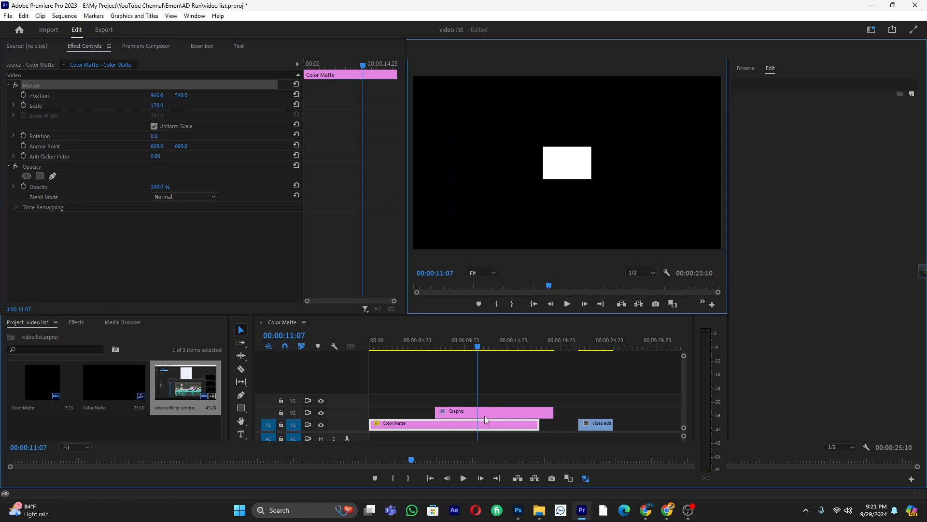
Move the white rectangle shape into the upper-left corner of the video frame, to about 258, 205
left_click(483, 414)
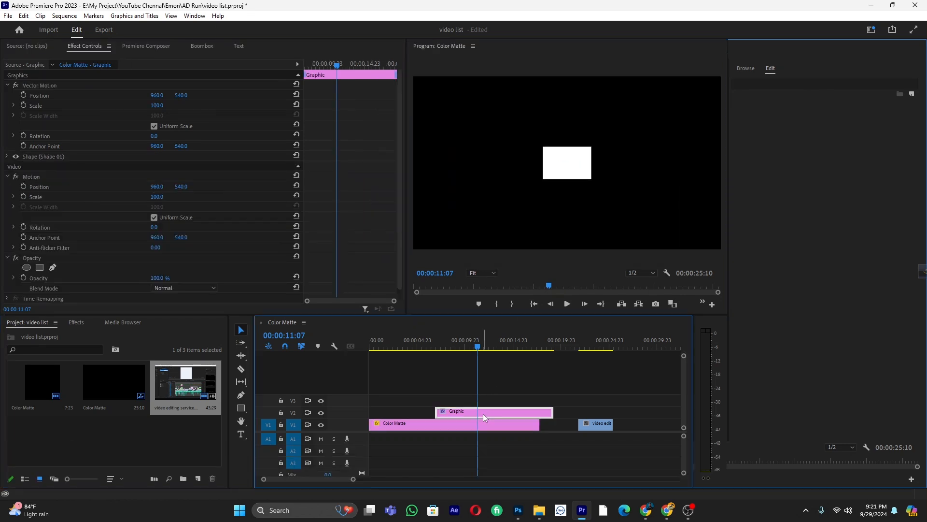
left_click(71, 176)
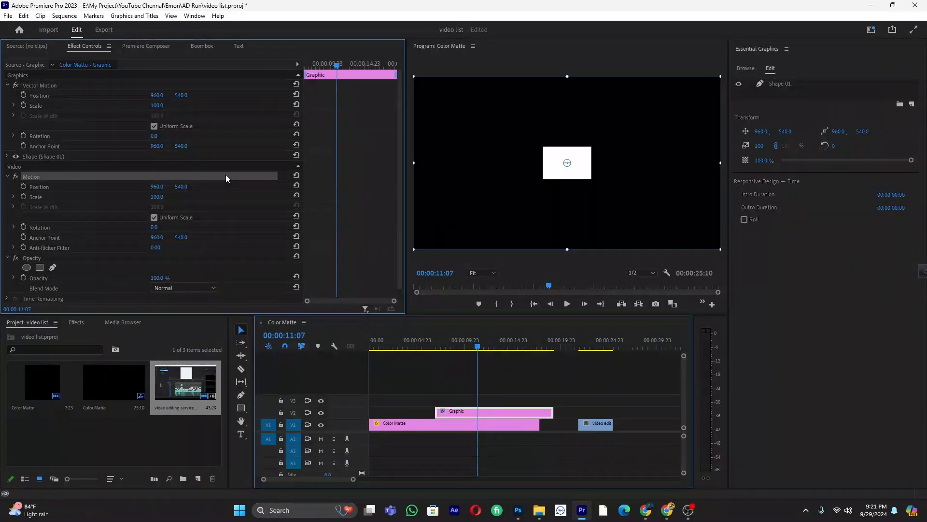
left_click(783, 84)
left_click_drag(582, 162, 485, 107)
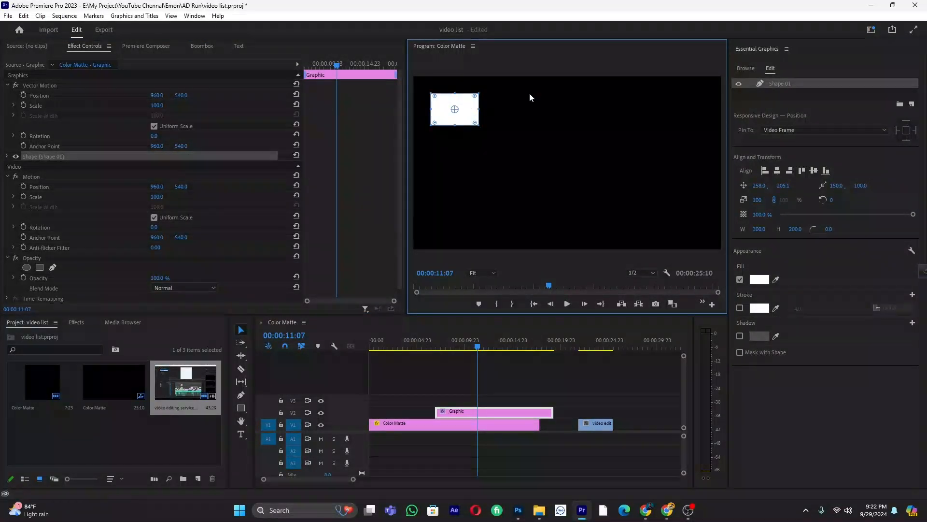
Stretch the white rectangle downward and slightly wider into a nearly square shape about 302 wide, working in the enlarged preview
key("grave")
key("grave")
key("grave")
left_click(208, 144)
left_click_drag(216, 169, 210, 188)
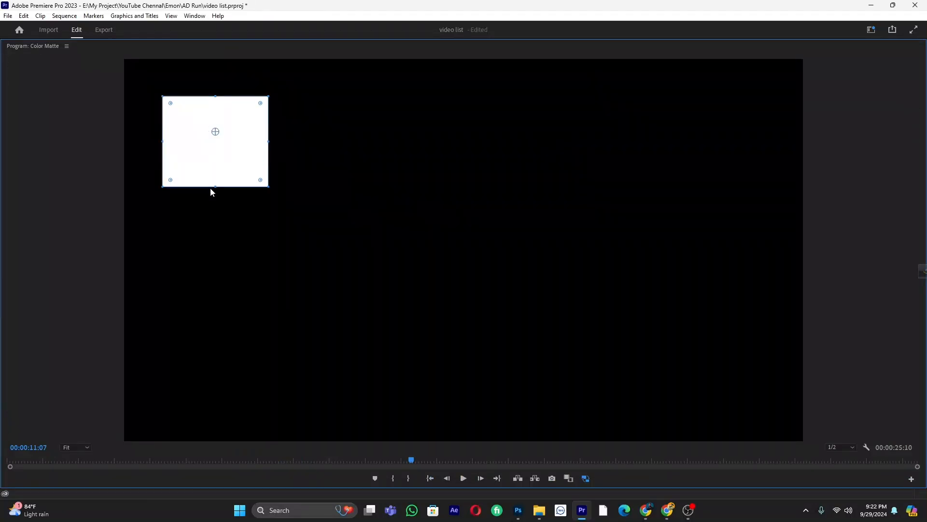
left_click_drag(269, 142, 270, 142)
left_click_drag(216, 191, 216, 194)
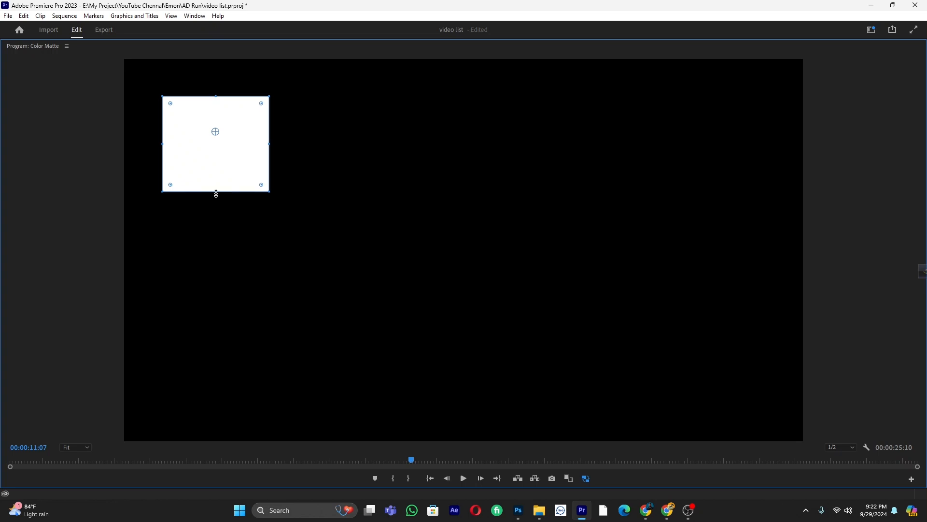
Centre the white shape's anchor point and refine the shape with corners rounded to about 19 and a height of about 288
left_click_drag(216, 133, 217, 142)
left_click_drag(171, 103, 172, 104)
left_click(224, 141)
left_click_drag(216, 191, 216, 196)
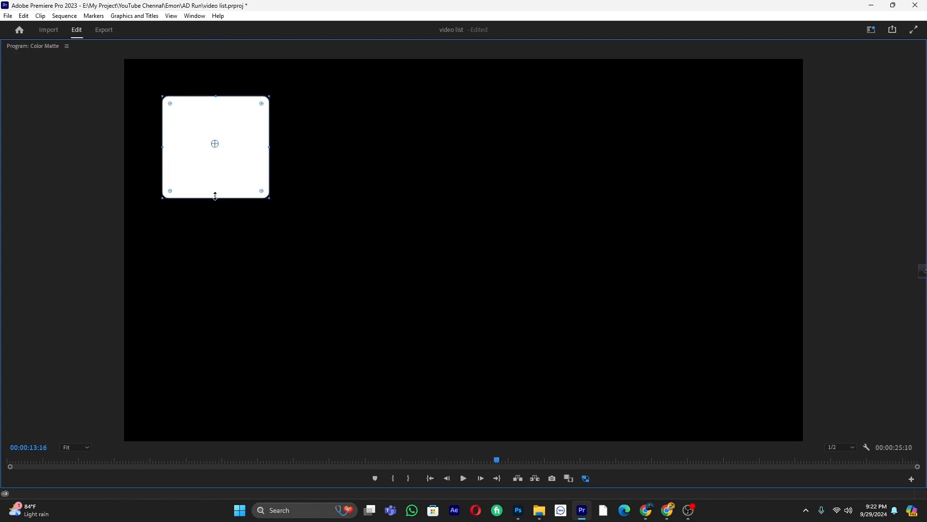
key("grave")
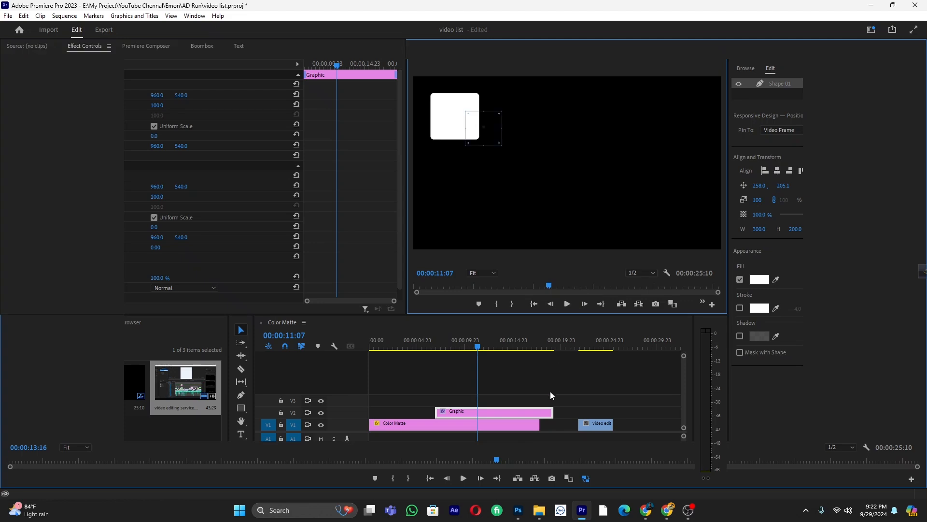
Trim both ends of the Graphic clip on V2 to match the start and end of the Color Matte clip
left_click(534, 378)
left_click_drag(438, 413, 370, 413)
left_click_drag(552, 412, 540, 411)
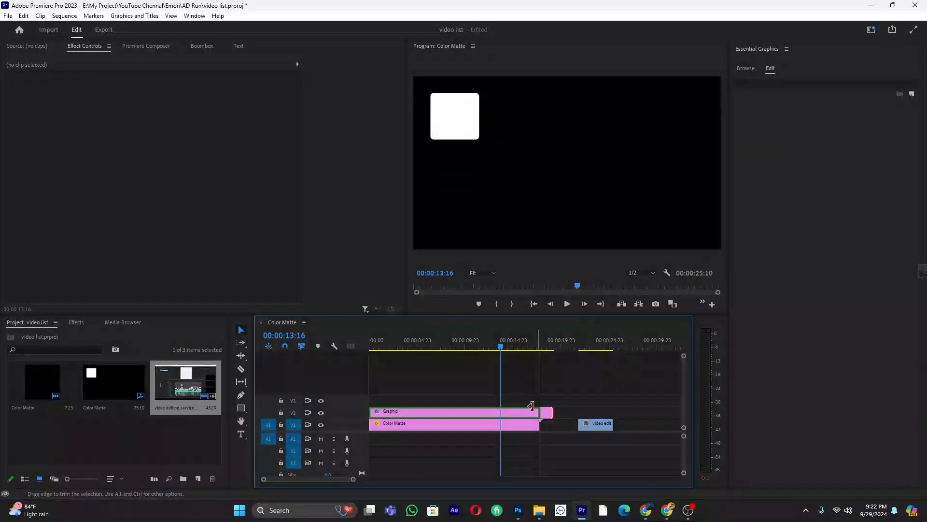
Duplicate the Graphic clip onto V3 and V4, and shift the V3 copy's shape horizontally to the middle of the row
left_click_drag(445, 410, 452, 394)
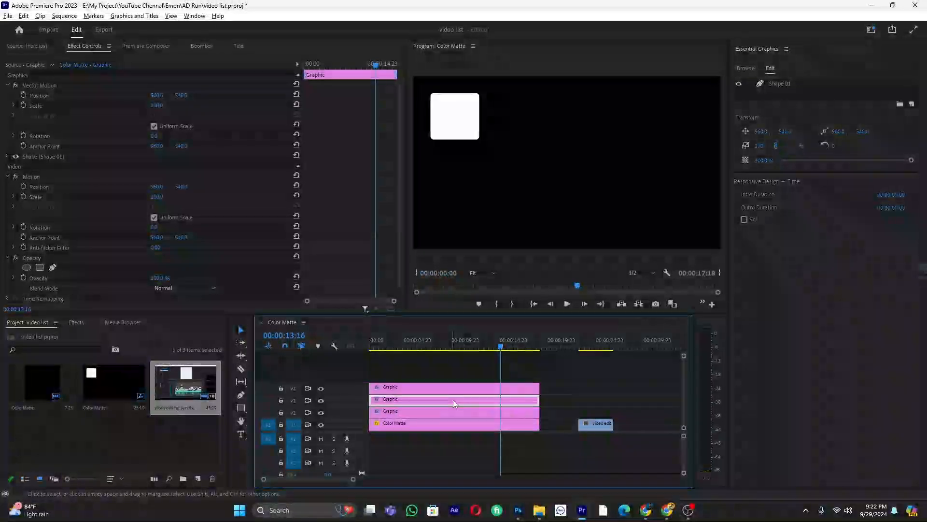
left_click(781, 85)
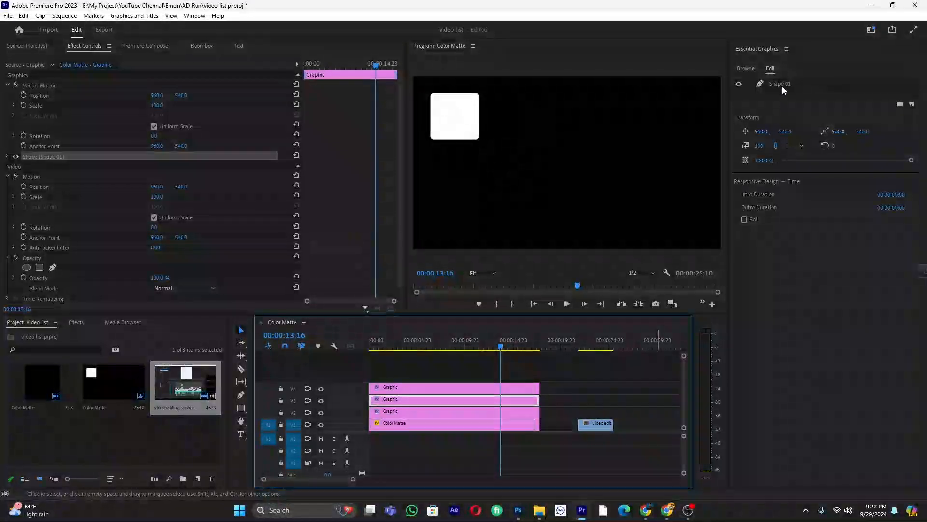
left_click_drag(759, 185, 880, 186)
Shift the V4 copy's shape horizontally to X 1385.6 to form the third square in the row
left_click(450, 391)
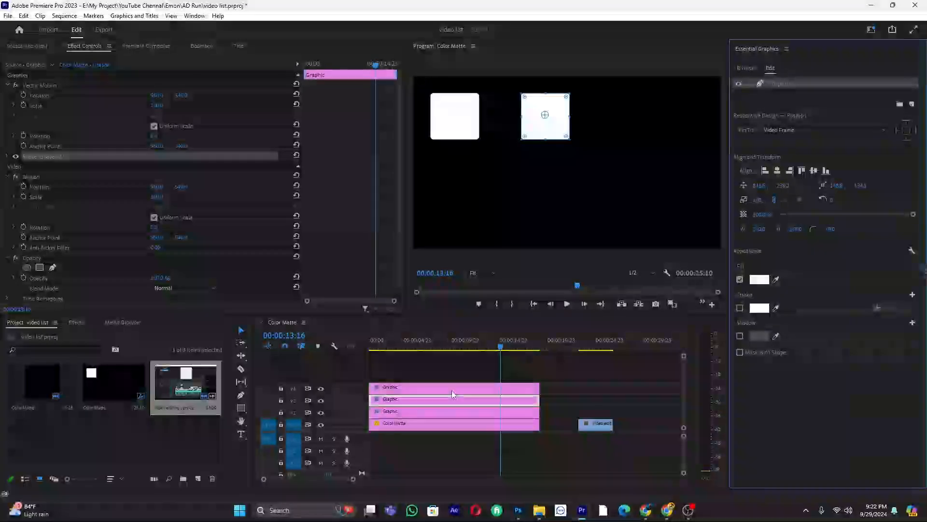
left_click(778, 85)
left_click_drag(760, 186, 870, 185)
Move the playhead to 00:00:05:09 and select the shape layer of the Graphic clip on V2
left_click(414, 357)
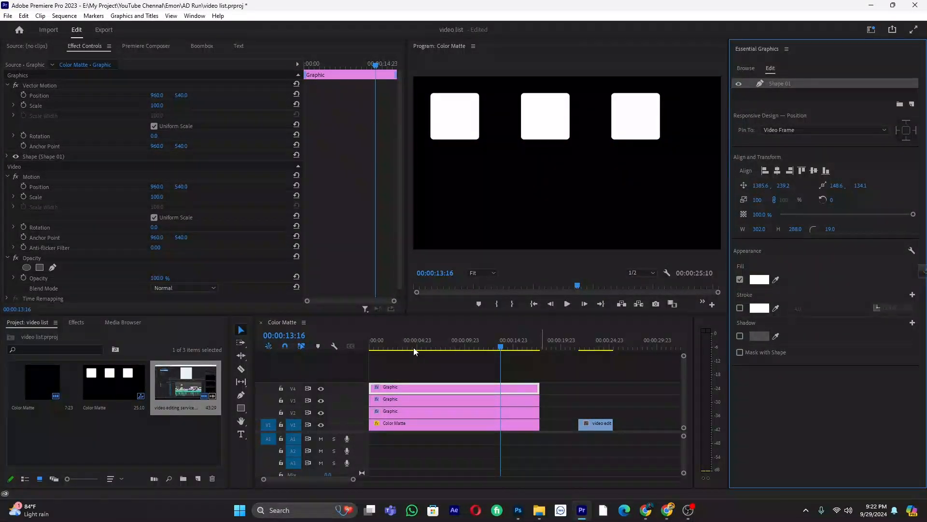
left_click(460, 114)
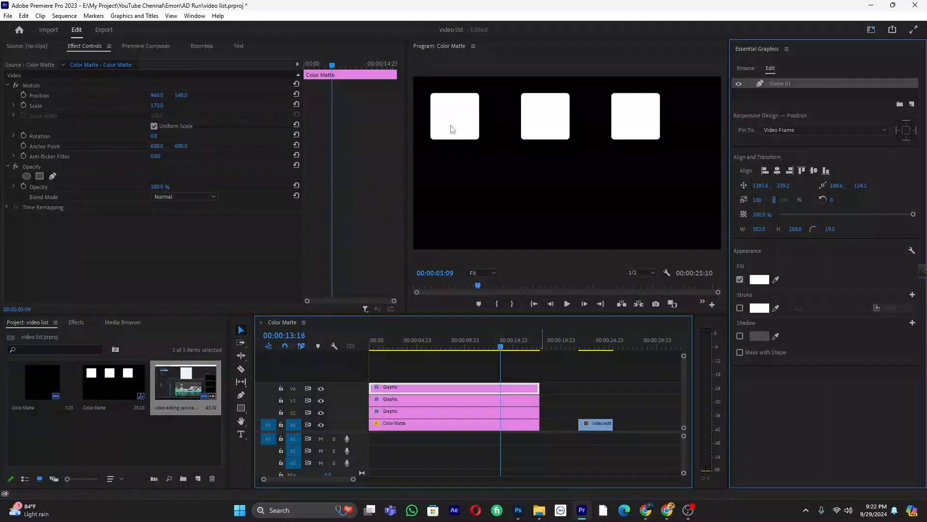
left_click(447, 366)
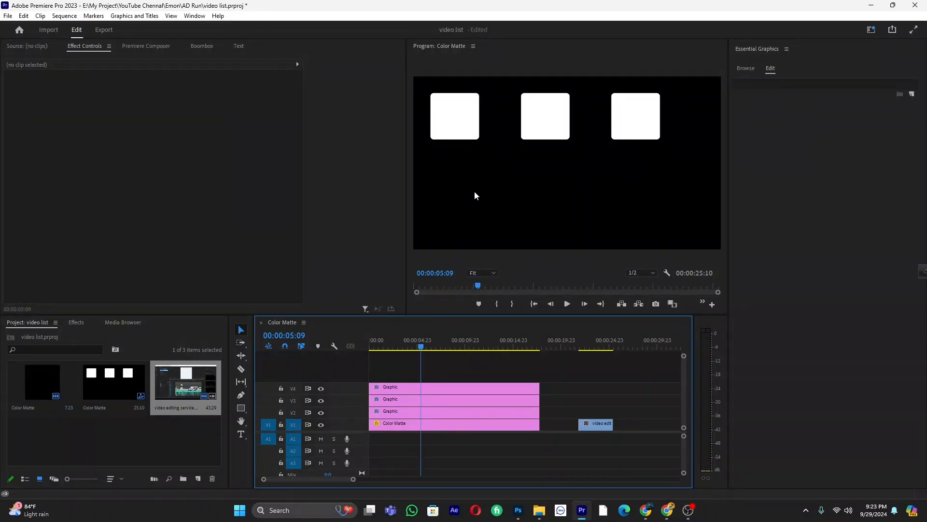
left_click(405, 410)
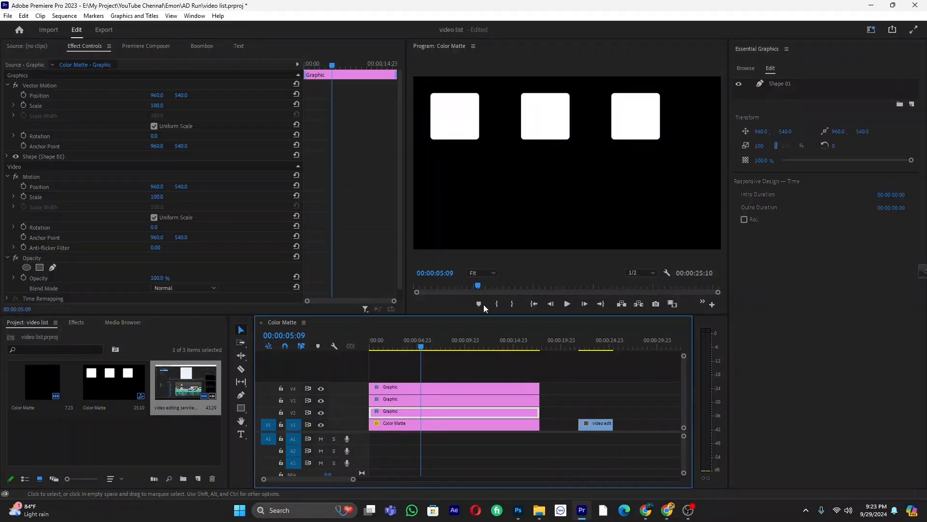
left_click(778, 84)
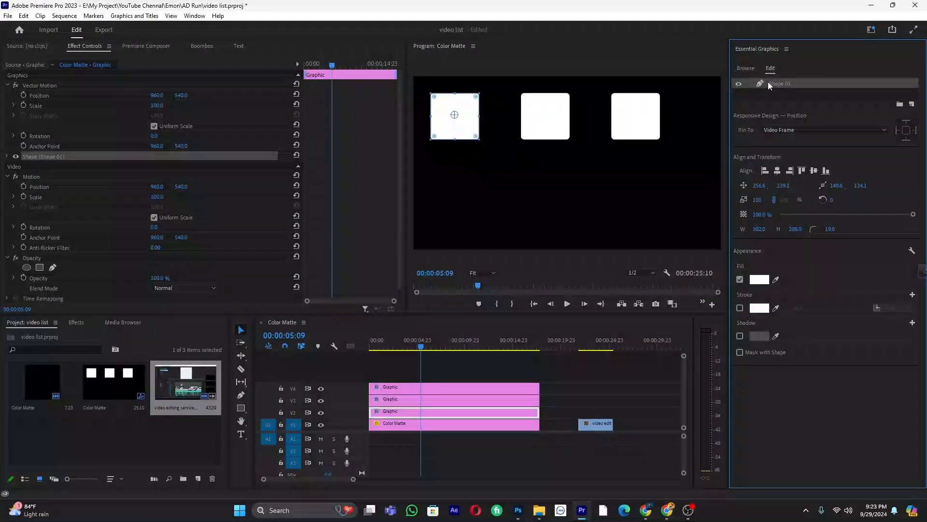
Add the video Only Fans Final.mp4 from the Downloads folder as a new layer in the V2 graphic
left_click(912, 106)
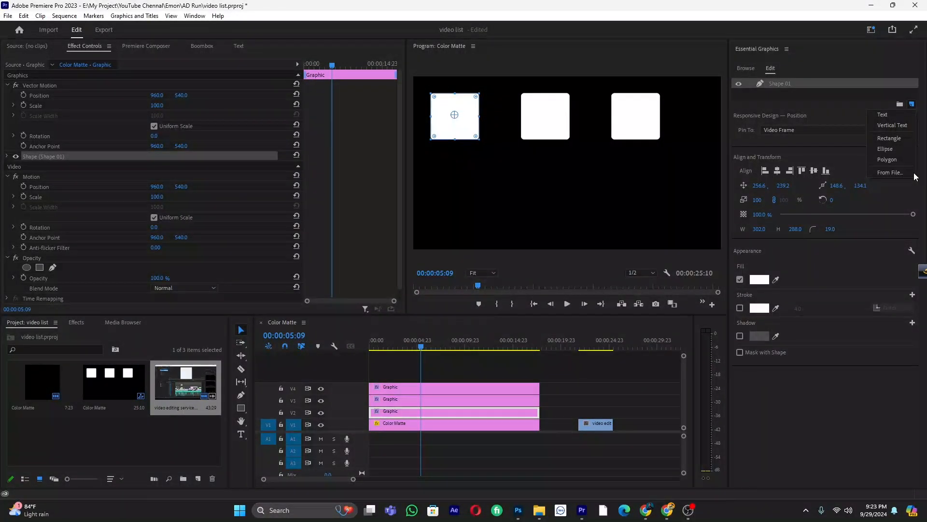
left_click(899, 174)
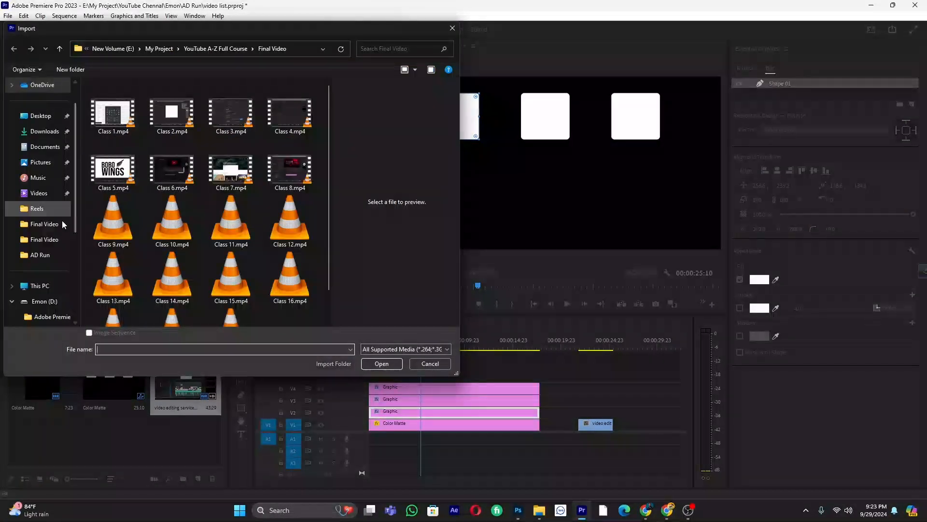
scroll(39, 274, "down", 2)
scroll(42, 166, "up", 3)
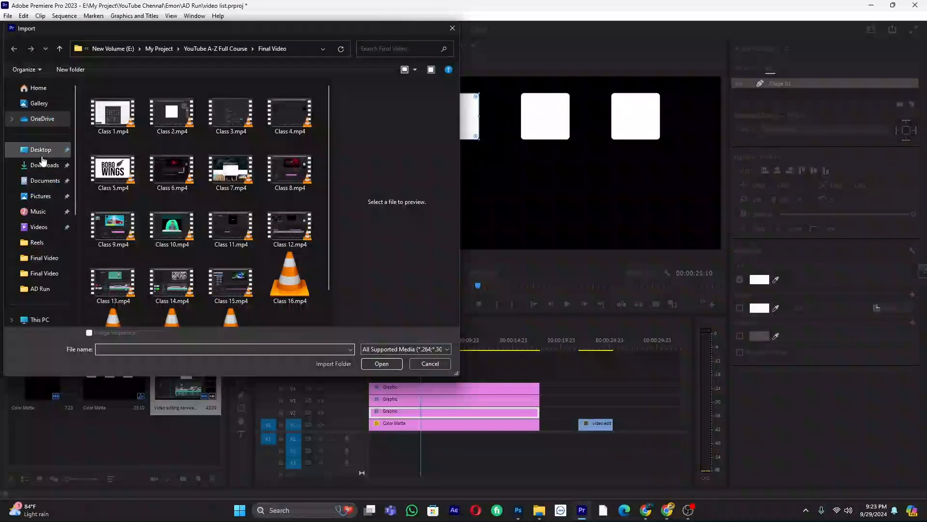
left_click(42, 166)
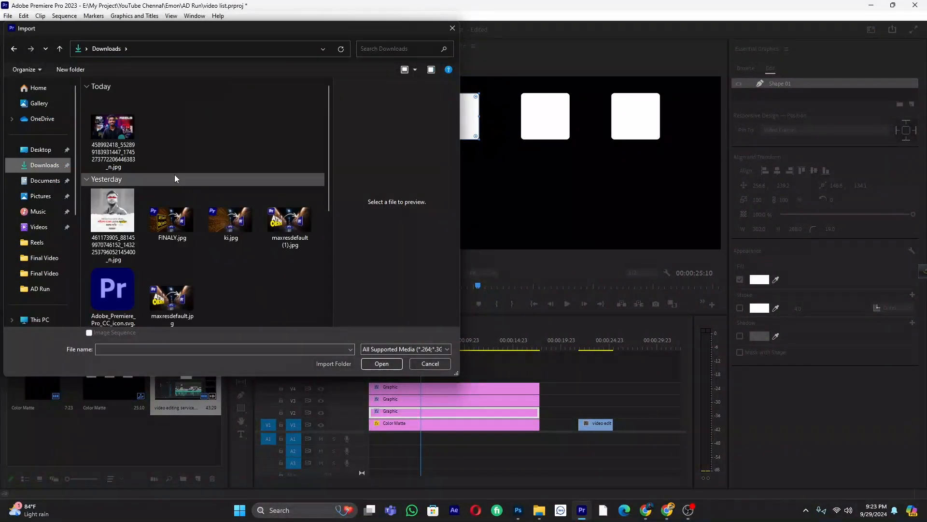
scroll(210, 182, "down", 3)
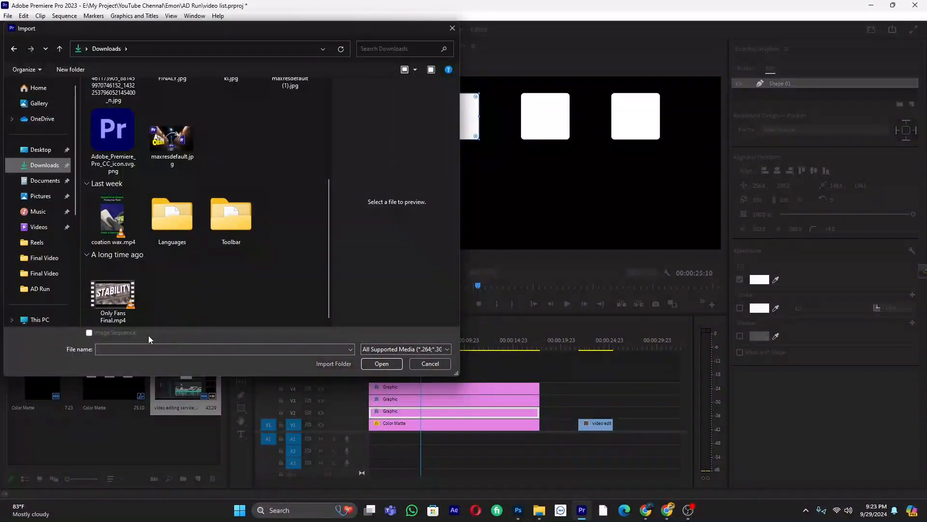
left_click(111, 296)
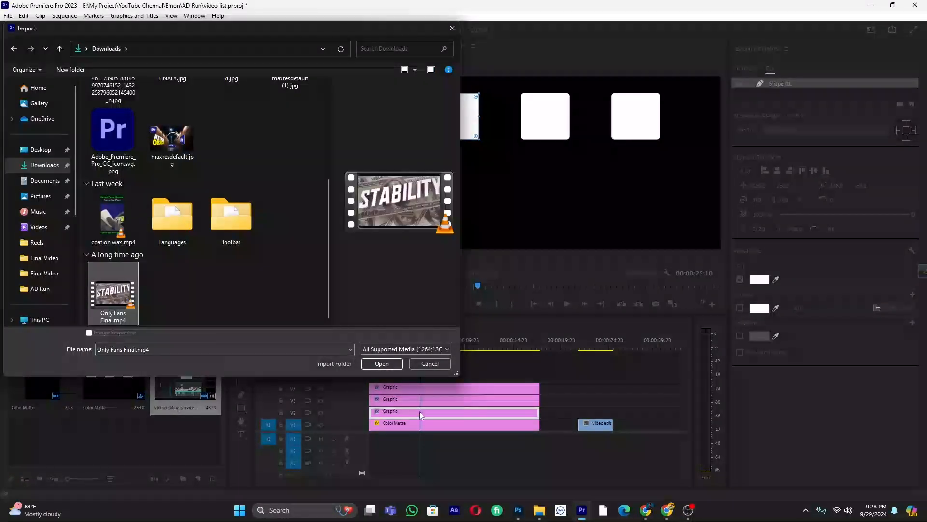
left_click(382, 364)
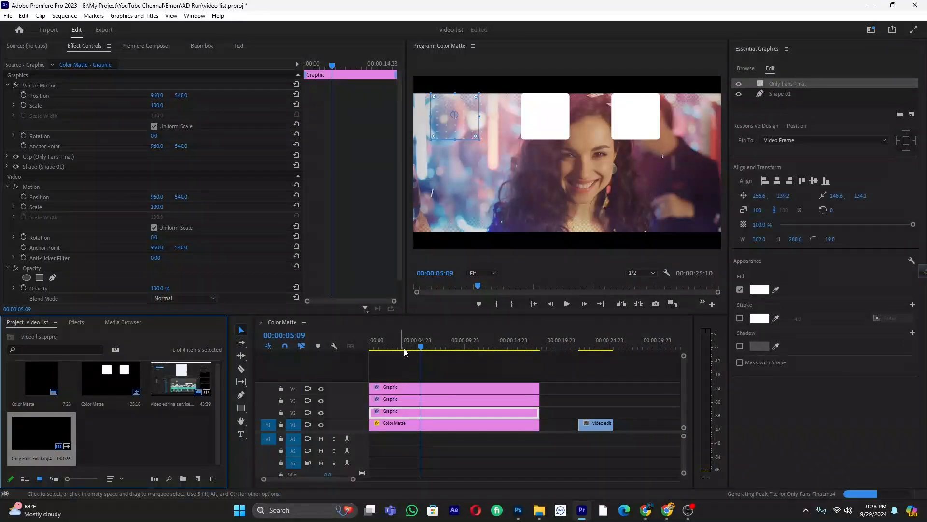
Place the Only Fans Final layer beneath Shape 01 in the V2 graphic and enable Mask with Shape on Shape 01
left_click_drag(412, 347, 397, 346)
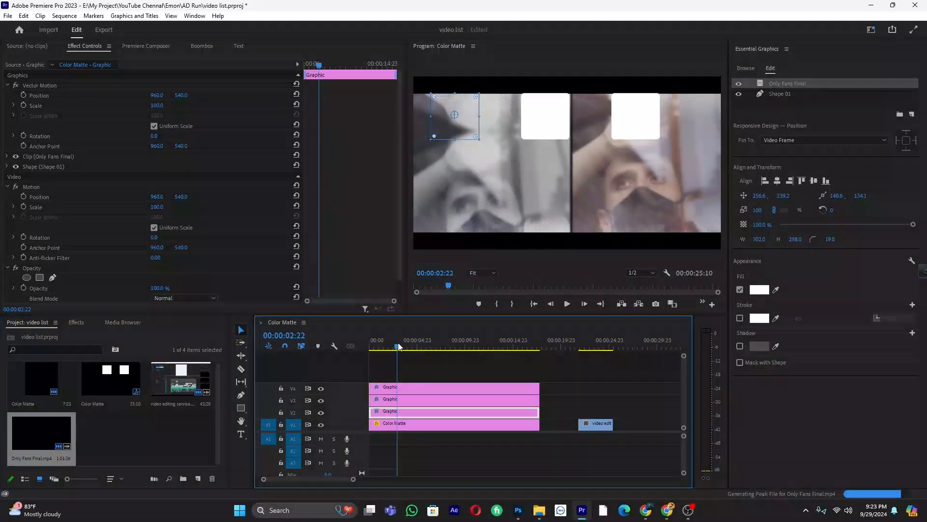
left_click(794, 102)
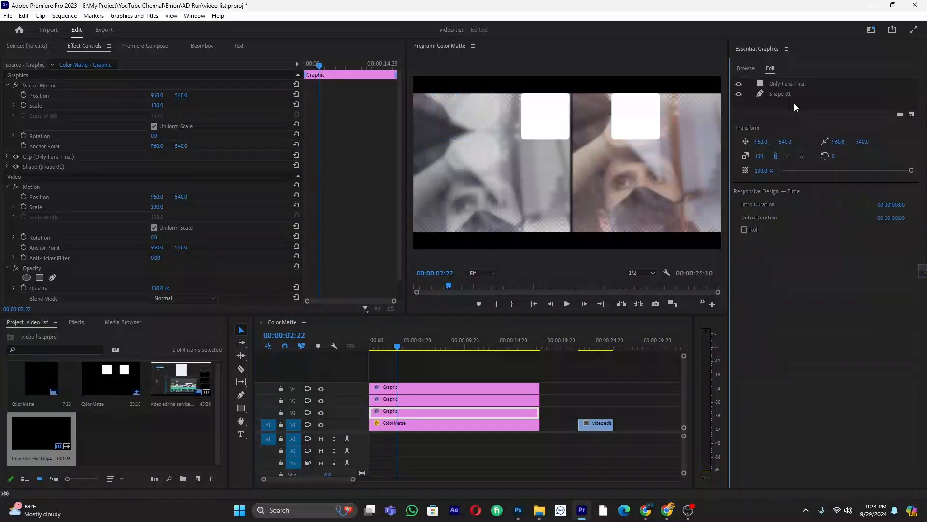
left_click(779, 83)
left_click_drag(778, 83, 781, 98)
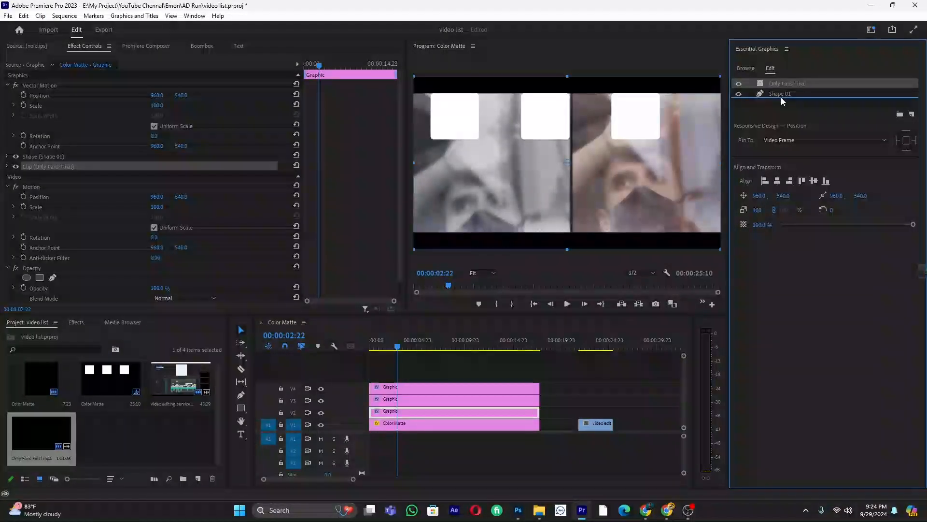
left_click(782, 83)
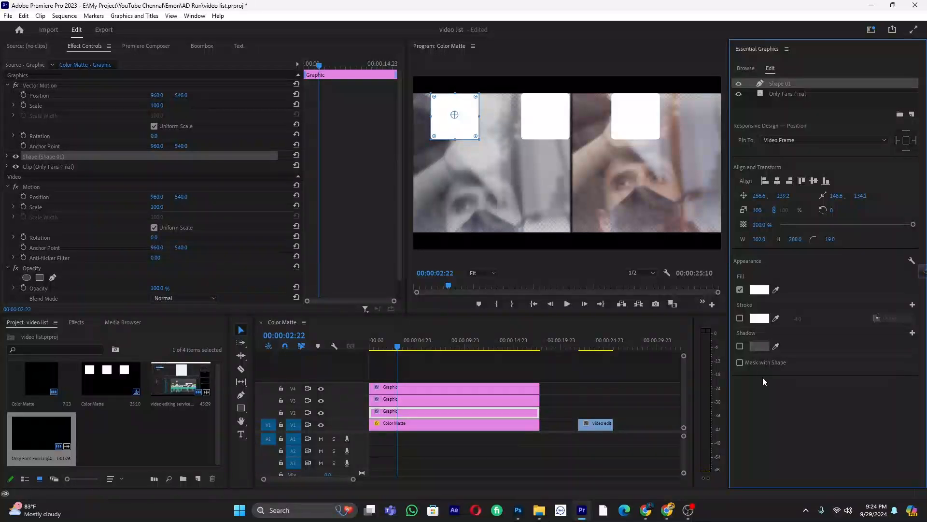
left_click(738, 362)
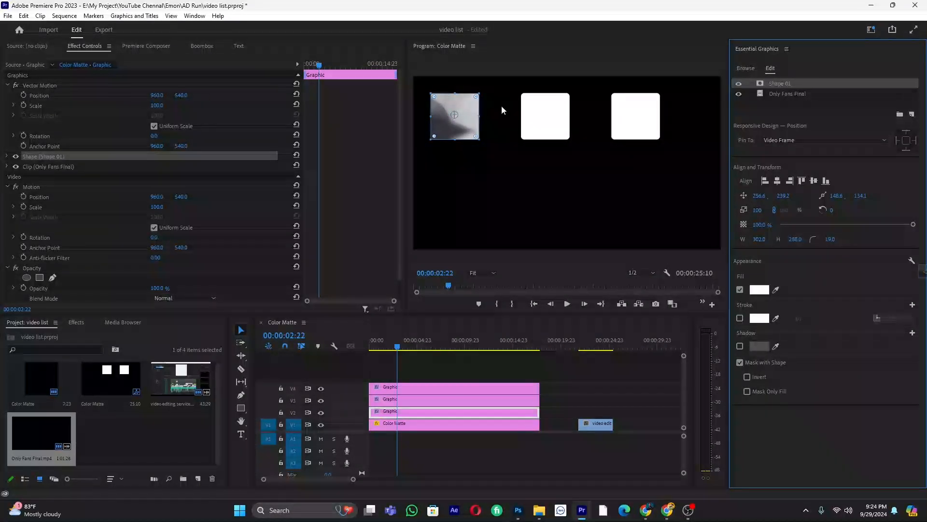
Scale the Only Fans Final layer down to 37% and position it over the first square at about X 332, Y 247.4
left_click(784, 93)
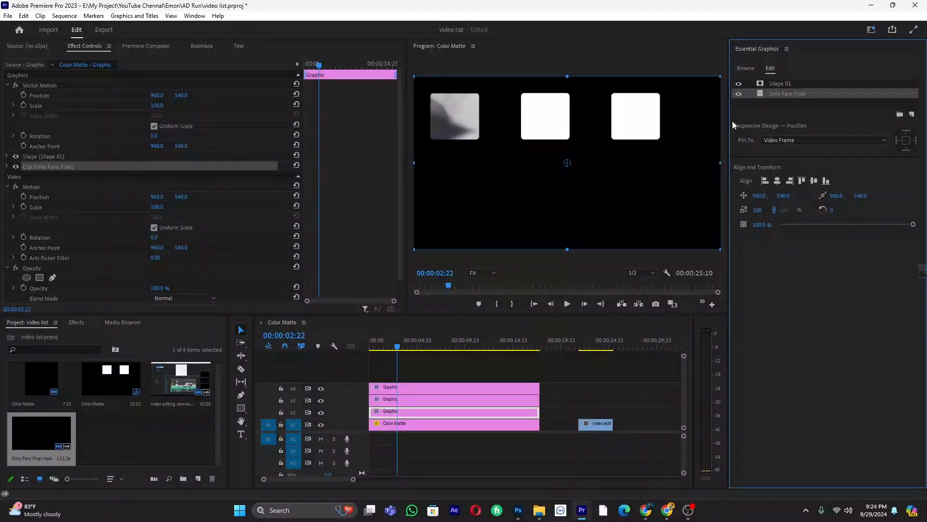
left_click_drag(758, 208, 765, 195)
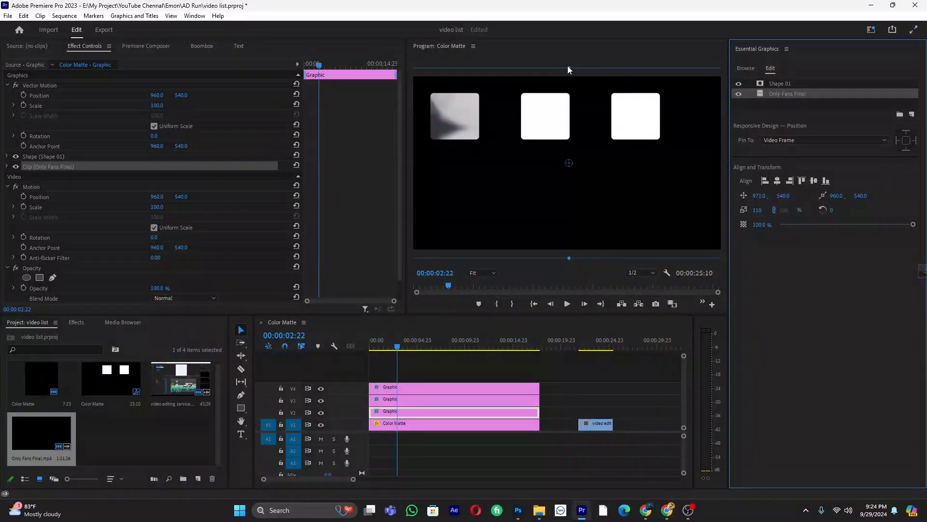
left_click_drag(569, 68, 568, 82)
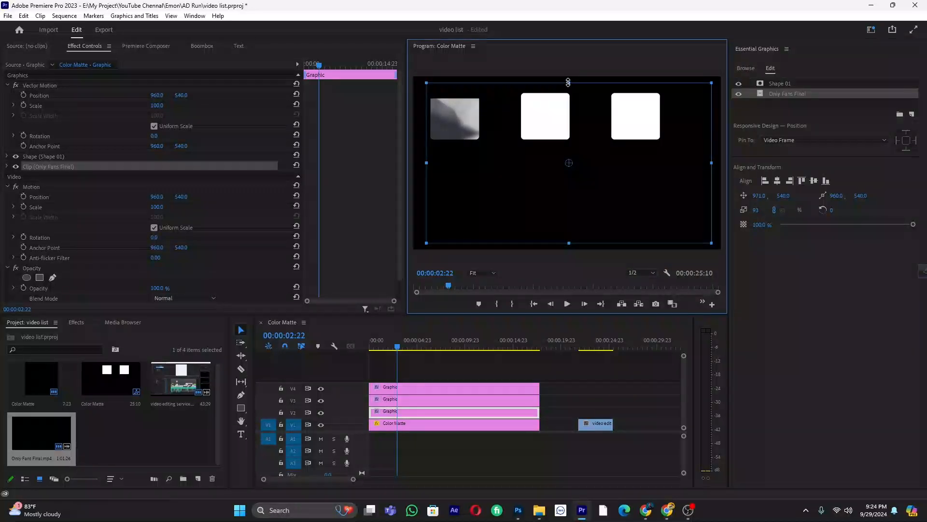
left_click_drag(568, 82, 574, 117)
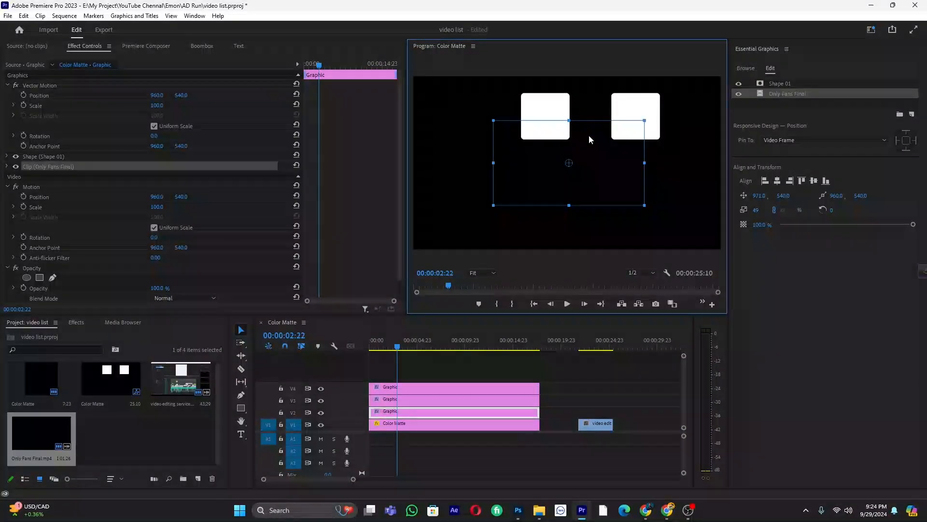
left_click_drag(596, 143, 499, 96)
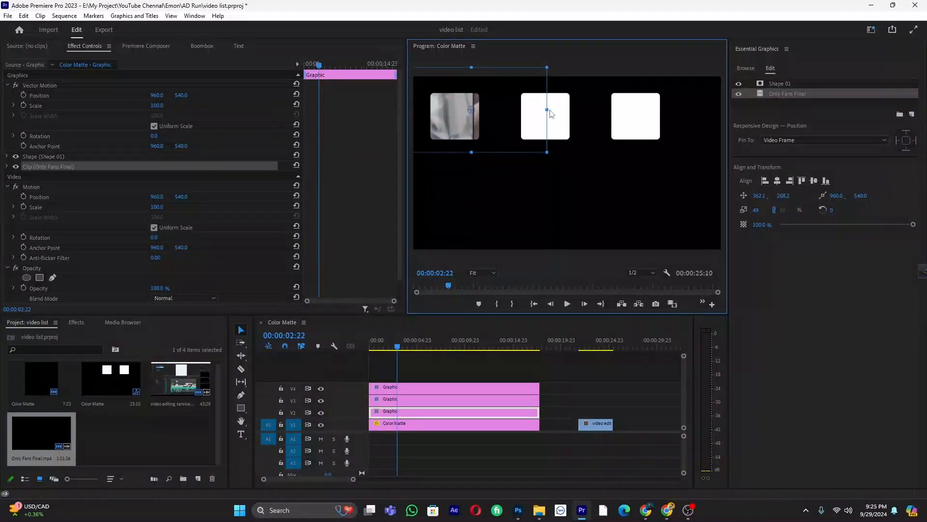
left_click_drag(547, 109, 494, 103)
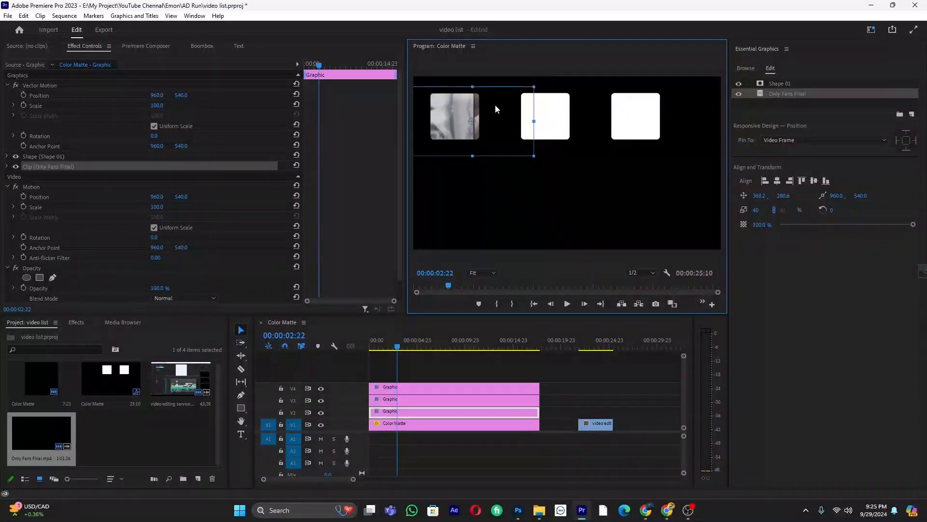
left_click_drag(534, 121, 546, 122)
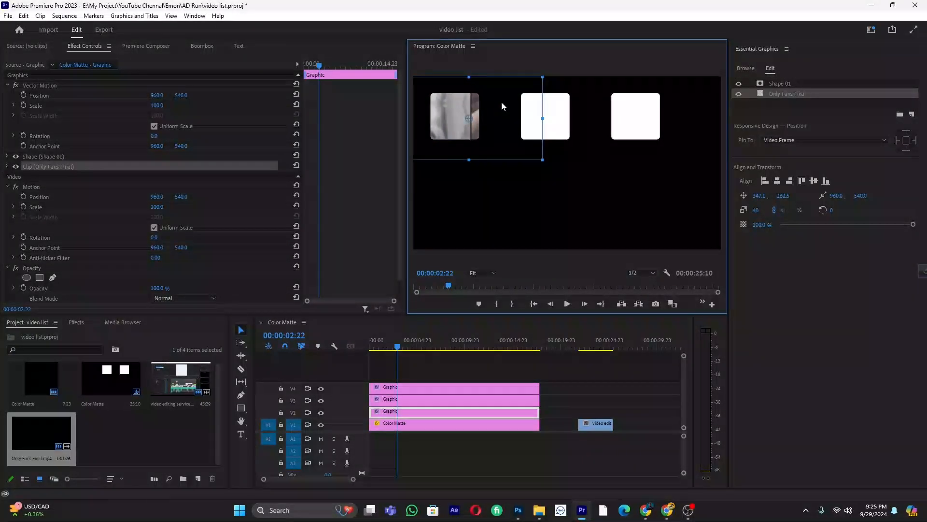
left_click_drag(471, 79, 469, 86)
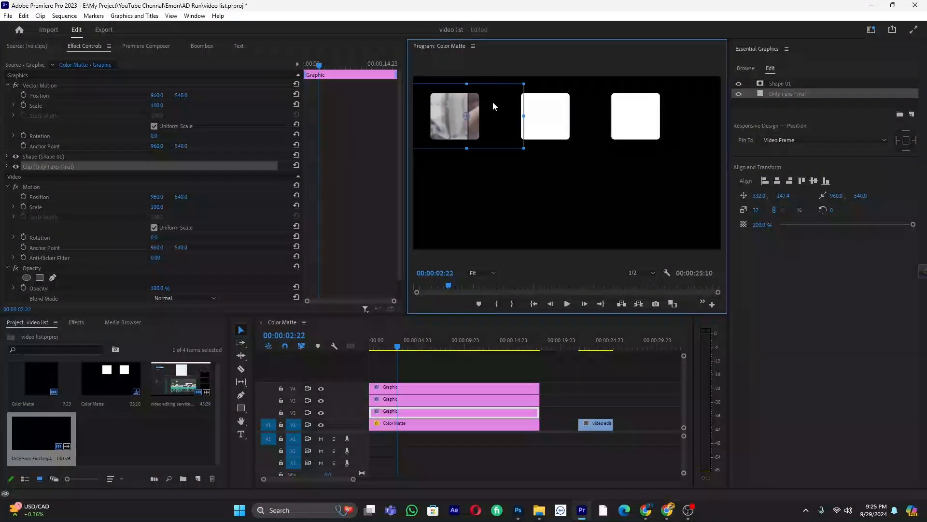
Play the sequence from the start to preview the masked video in the first square, stopping at 00:00:09:20
left_click_drag(385, 344, 368, 342)
left_click(368, 344)
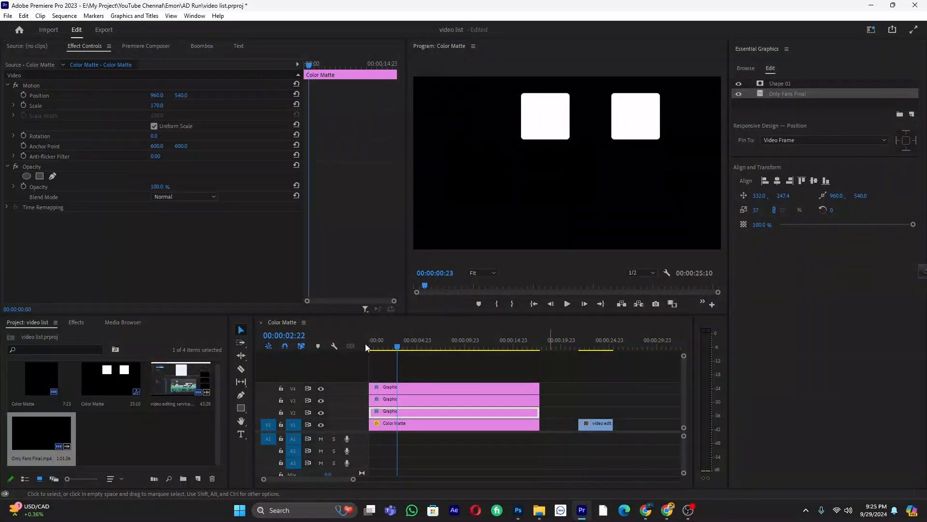
key("space")
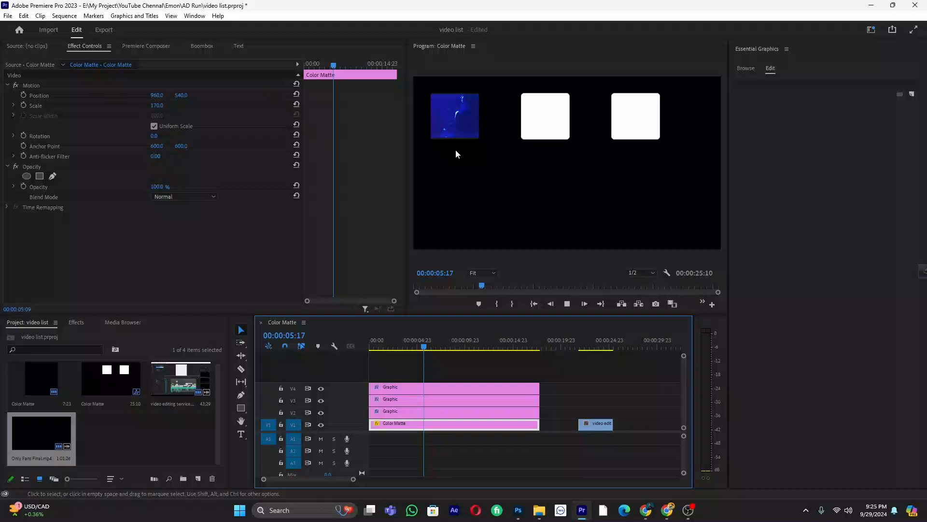
left_click(465, 347)
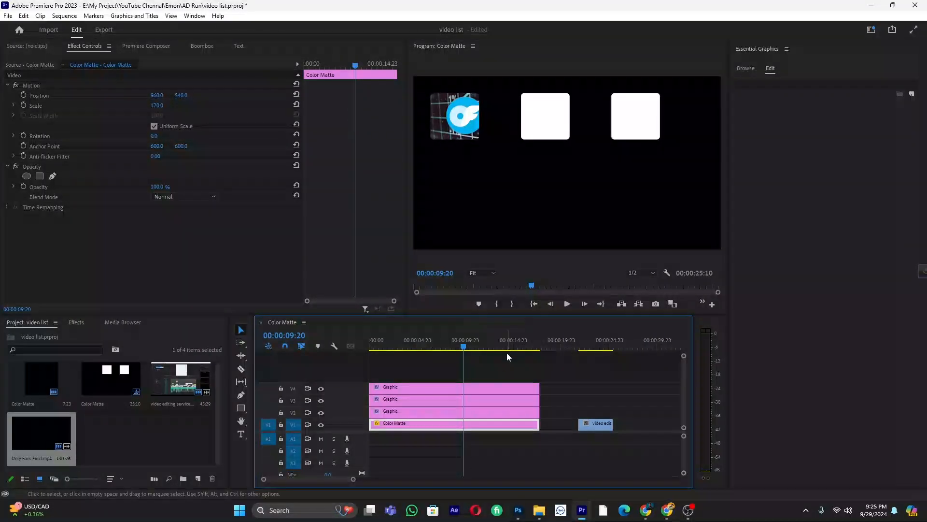
left_click(501, 374)
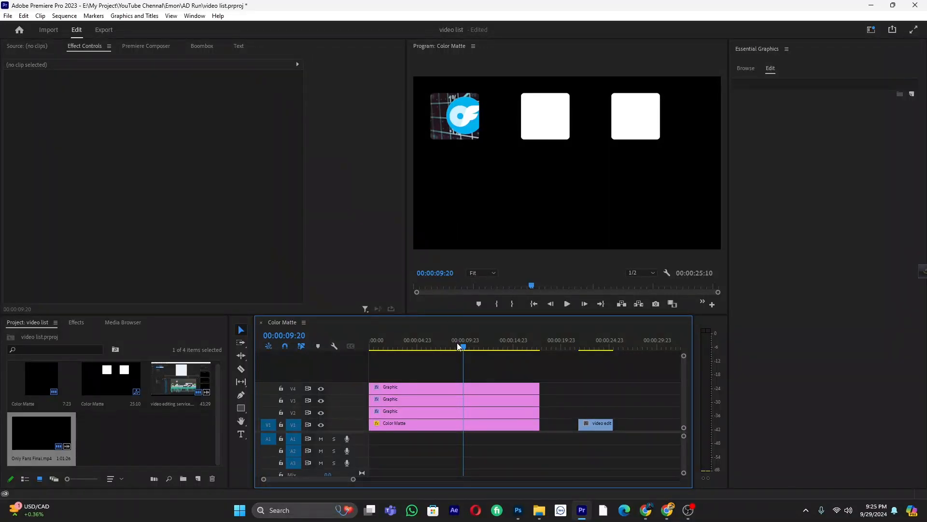
left_click(399, 414)
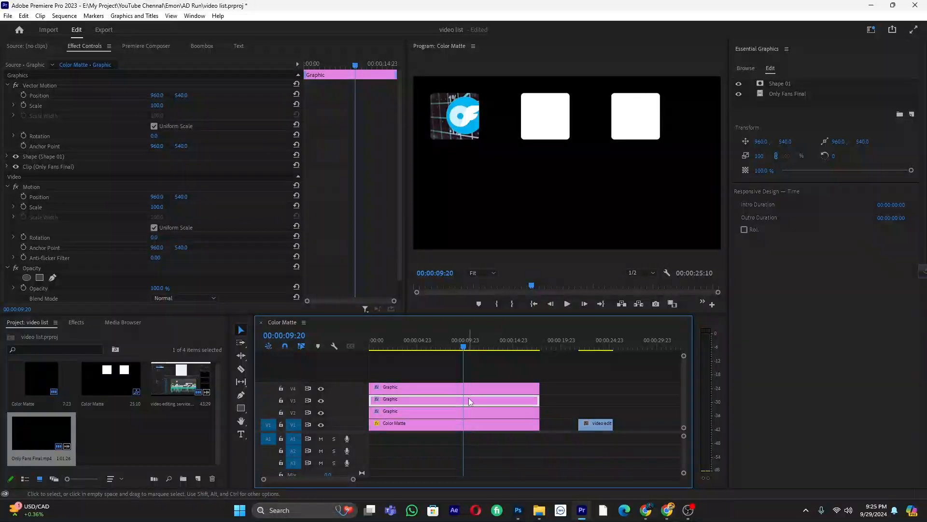
left_click(536, 127)
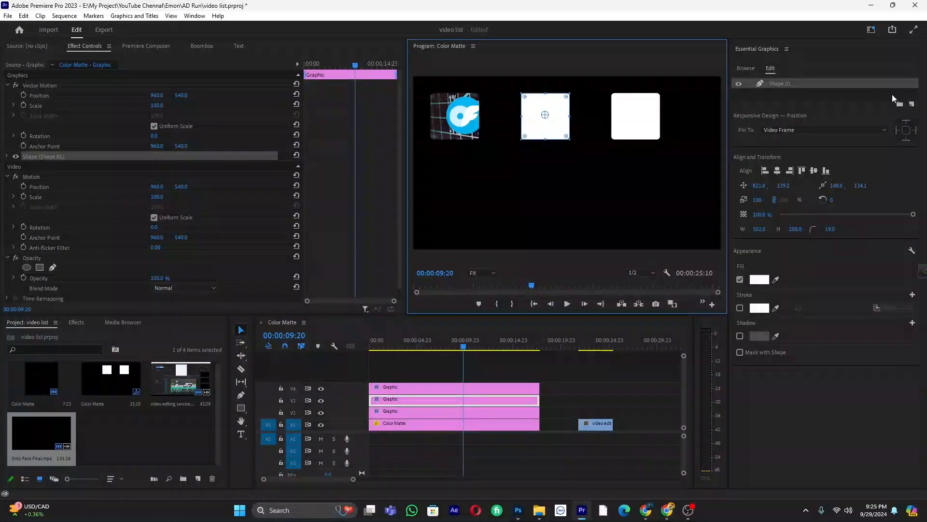
left_click(912, 104)
left_click(893, 175)
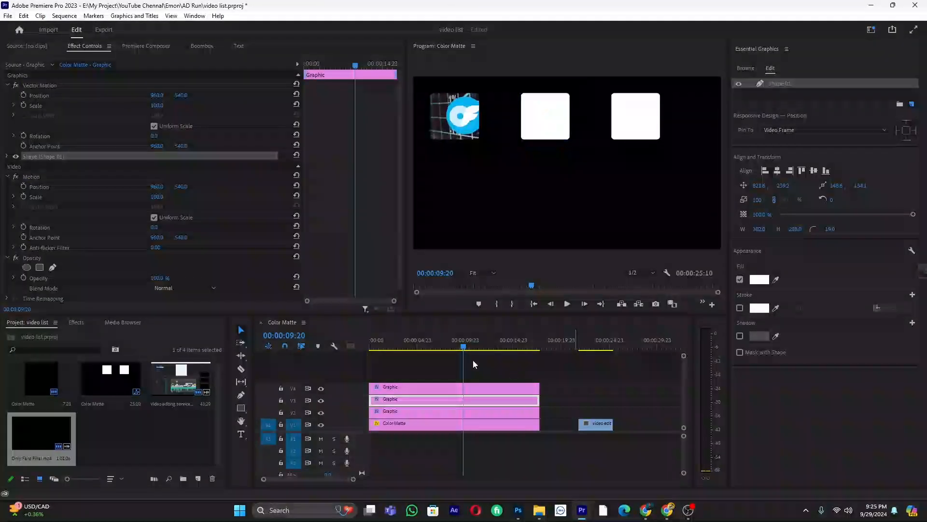
left_click(507, 370)
Move the video editing service.mp4 clip further along V1, away from the graphics, and select the first square's shape
scroll(510, 399, "down", 3)
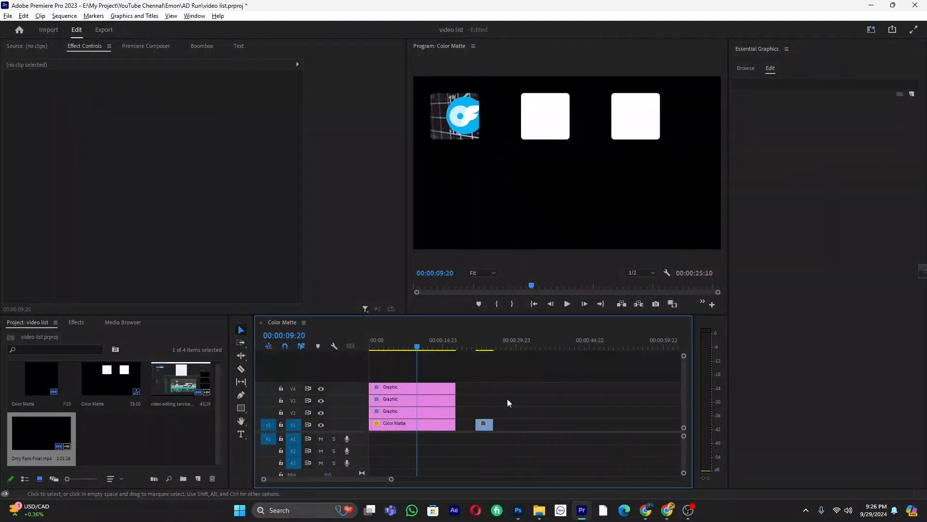
left_click_drag(454, 425, 541, 425)
scroll(399, 390, "up", 3)
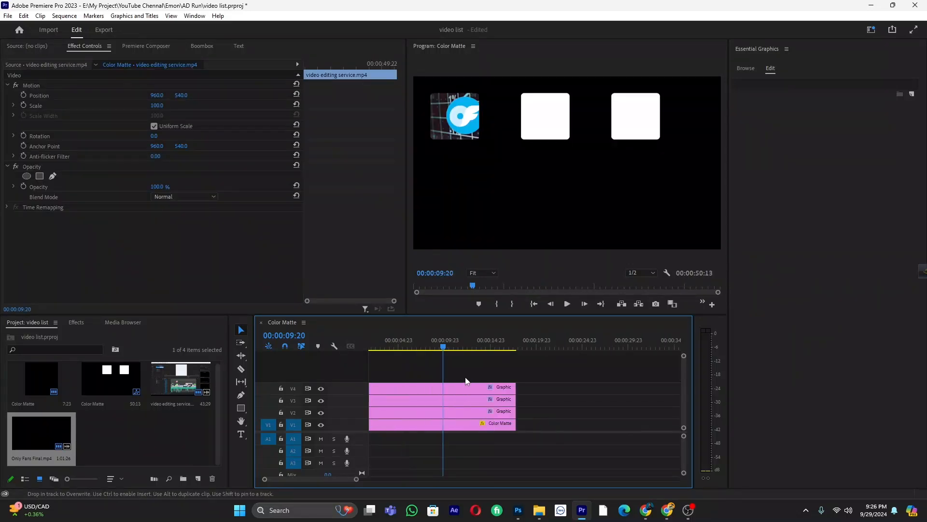
left_click(461, 117)
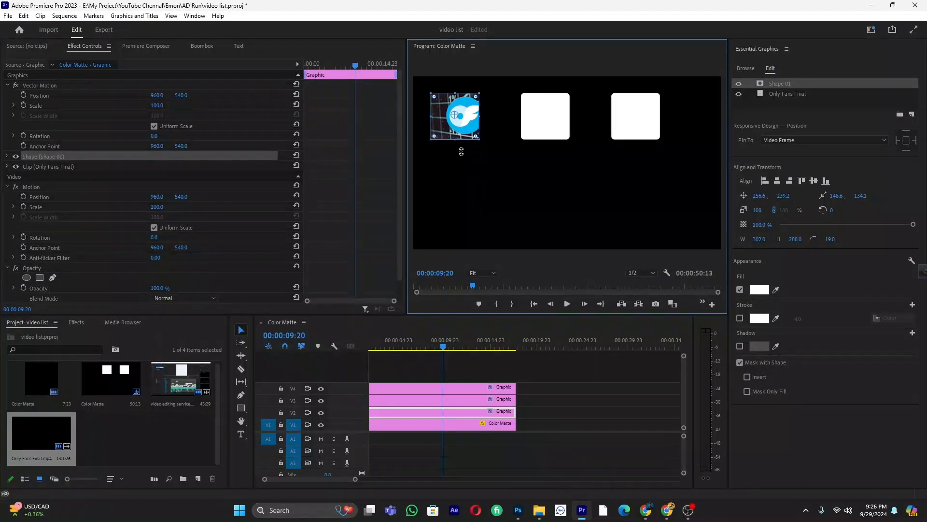
Split the V2 graphic at 00:00:09:20 and delete the portion before the cut
left_click(459, 371)
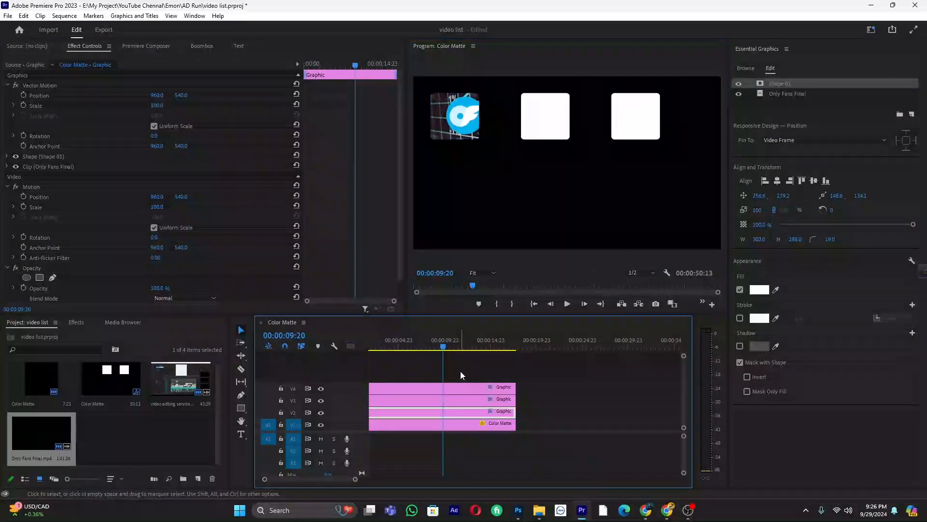
key("c")
left_click(444, 412)
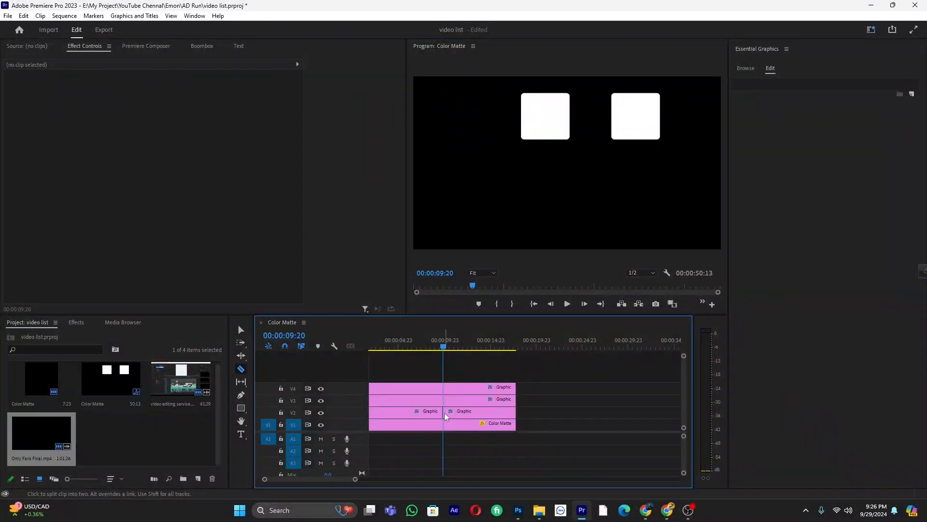
key("v")
left_click(428, 412)
key("Delete")
Split the remaining V2 graphic at 00:00:14:12 and delete the portion before the cut
left_click_drag(448, 347, 456, 346)
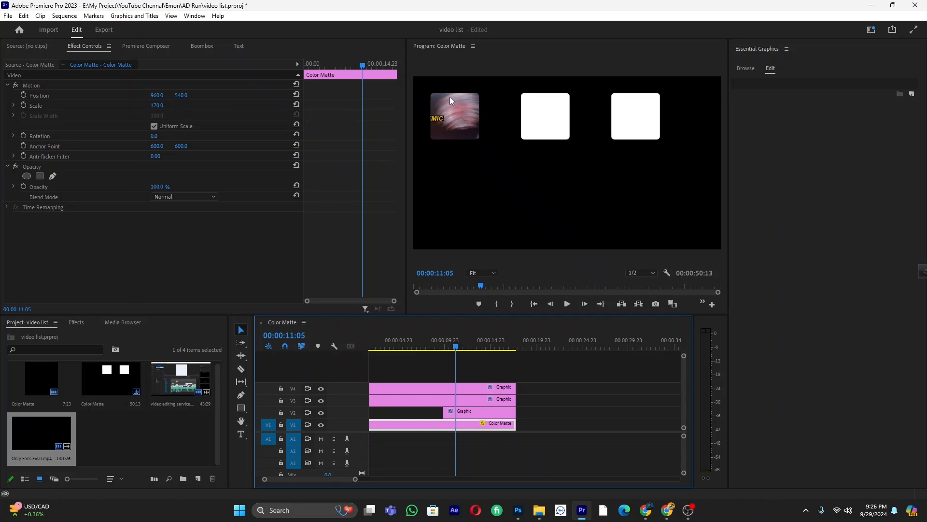
left_click_drag(452, 346, 486, 347)
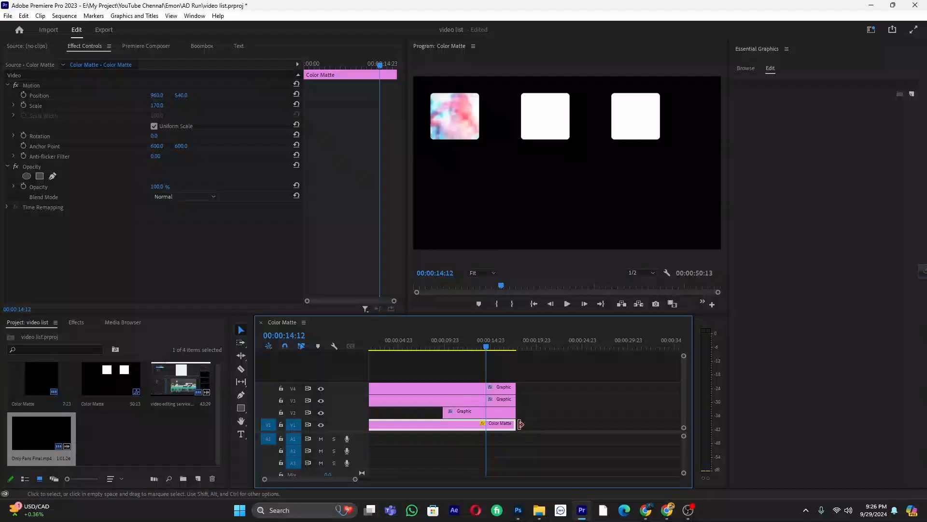
left_click(536, 379)
key("c")
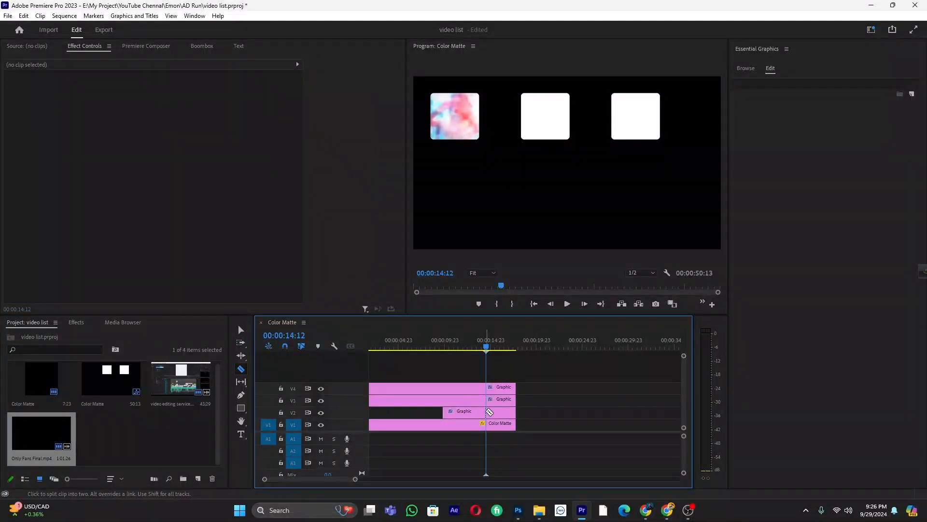
left_click(485, 415)
key("v")
left_click(475, 414)
key("Delete")
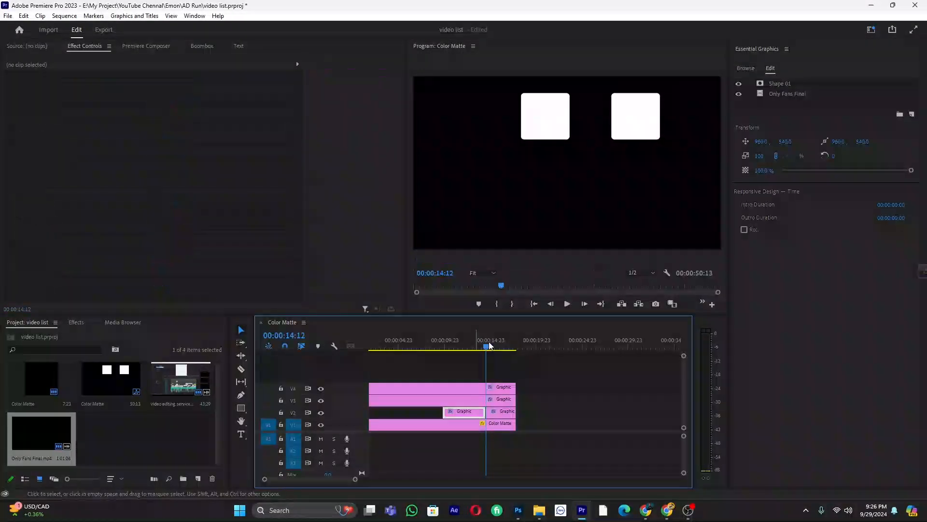
Extend the end of the remaining V2 graphic to about 00:02:54:09 on the timeline
left_click_drag(485, 347, 501, 349)
scroll(492, 411, "down", 4)
left_click_drag(430, 412, 624, 411)
scroll(466, 404, "down", 2)
scroll(466, 403, "down", 2)
left_click_drag(478, 412, 631, 412)
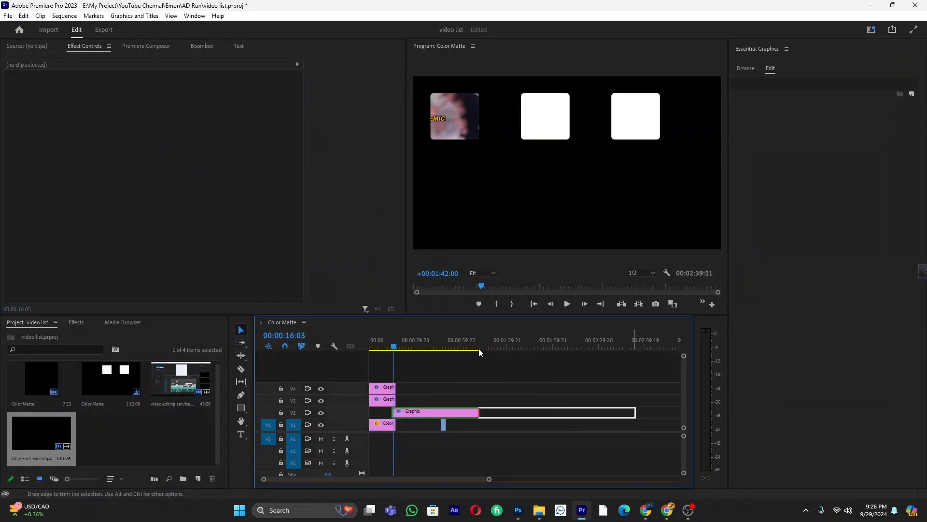
Scrub through the extended V2 graphic to check its video and nest it under the default name
left_click_drag(505, 344, 522, 346)
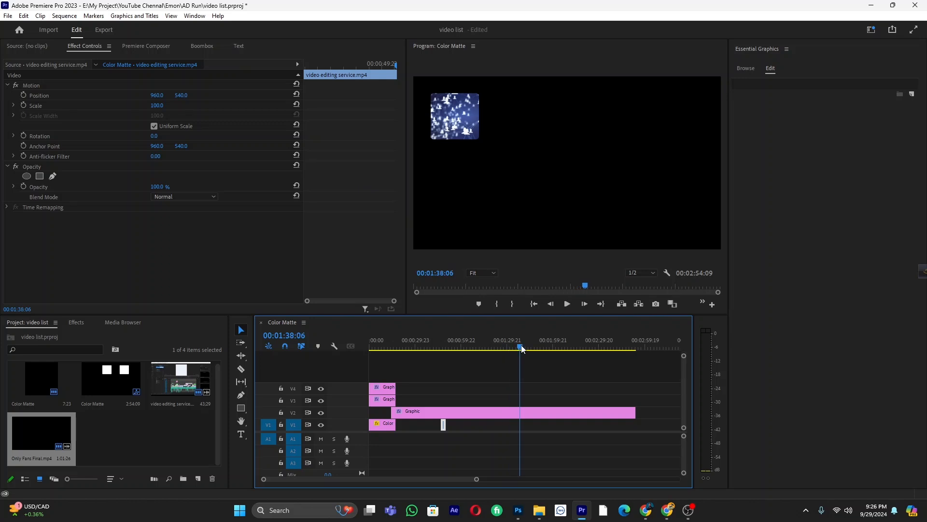
left_click(484, 347)
left_click(512, 382)
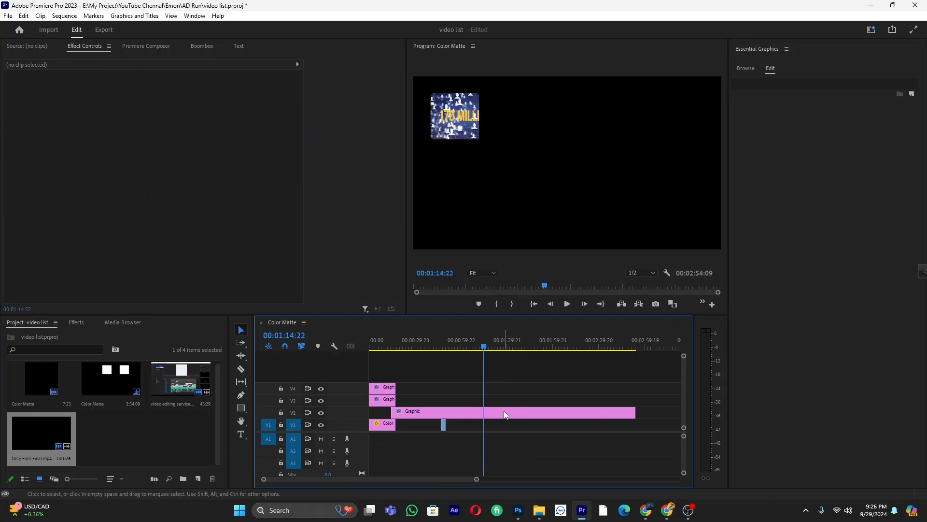
right_click(502, 411)
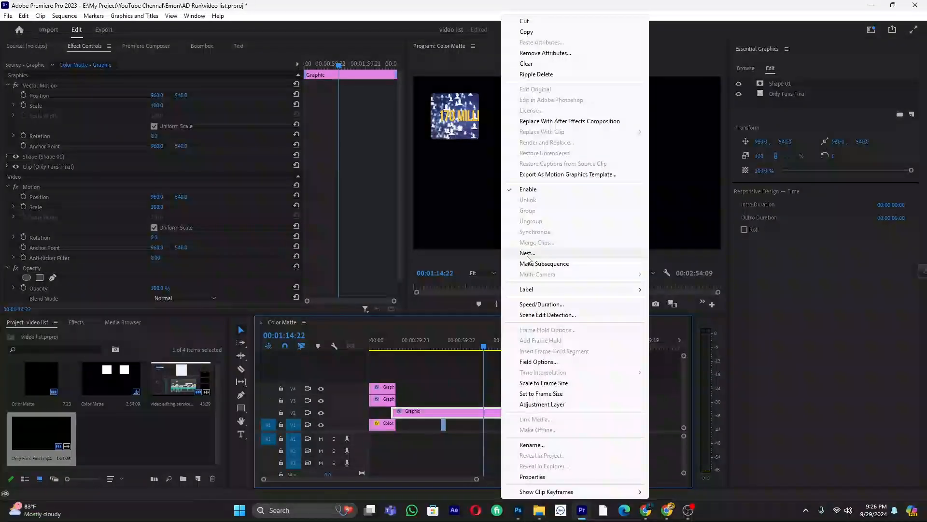
left_click(527, 254)
left_click(440, 263)
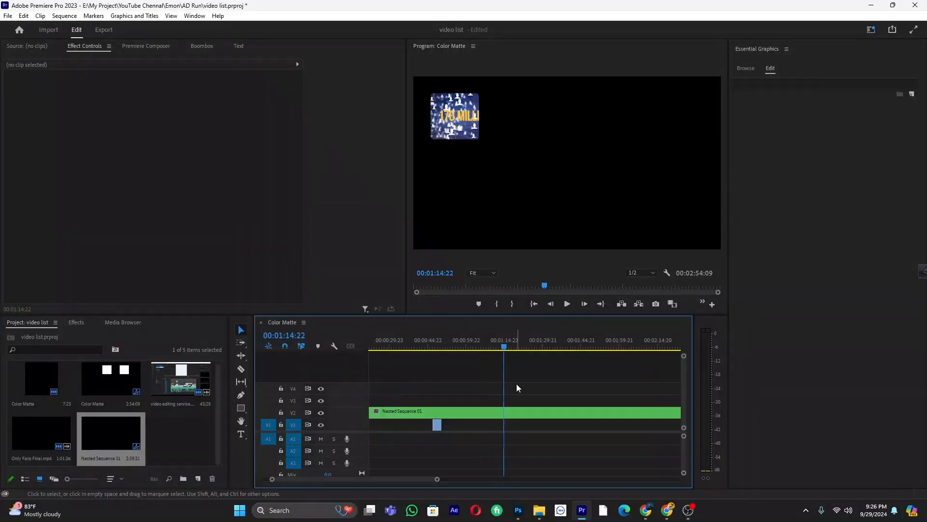
Split the nested sequence on V2 at 00:01:13:14 and delete the portion before the cut
left_click_drag(432, 346, 432, 350)
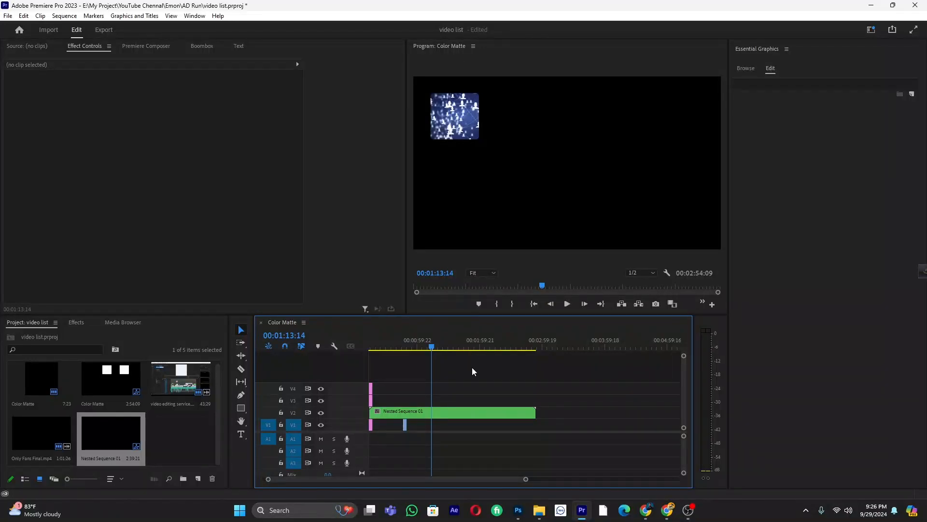
key("ctrl+k")
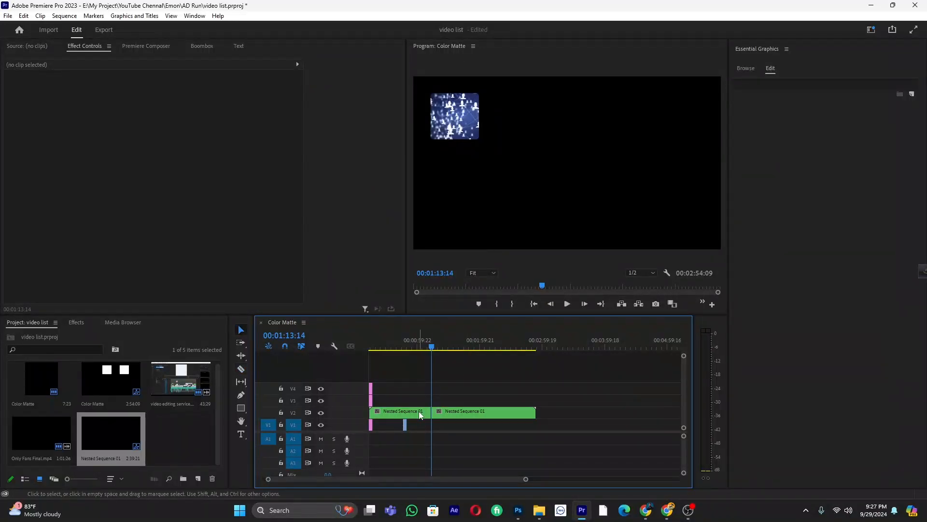
left_click(419, 411)
key("Delete")
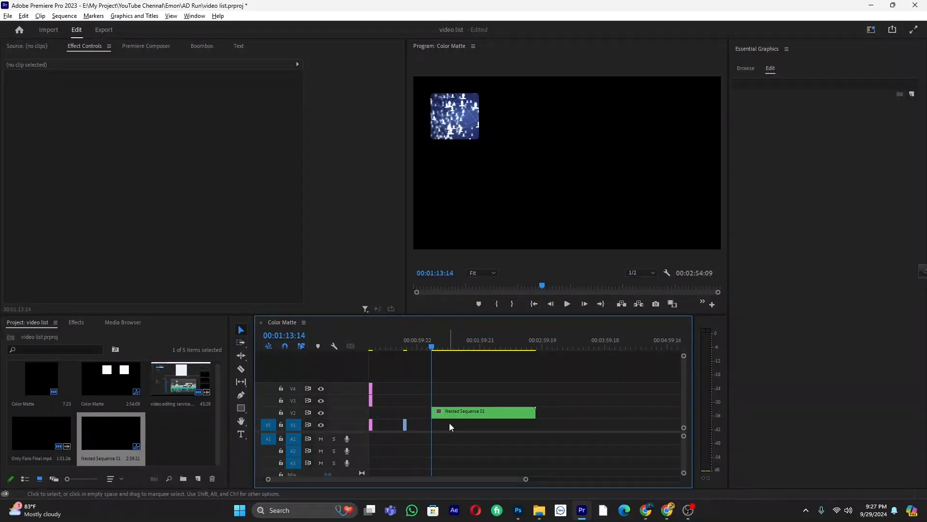
Move the remaining nested sequence to the start of V2 and play from the beginning, stopping at 00:00:02:11
key("minus")
left_click_drag(436, 416, 387, 410)
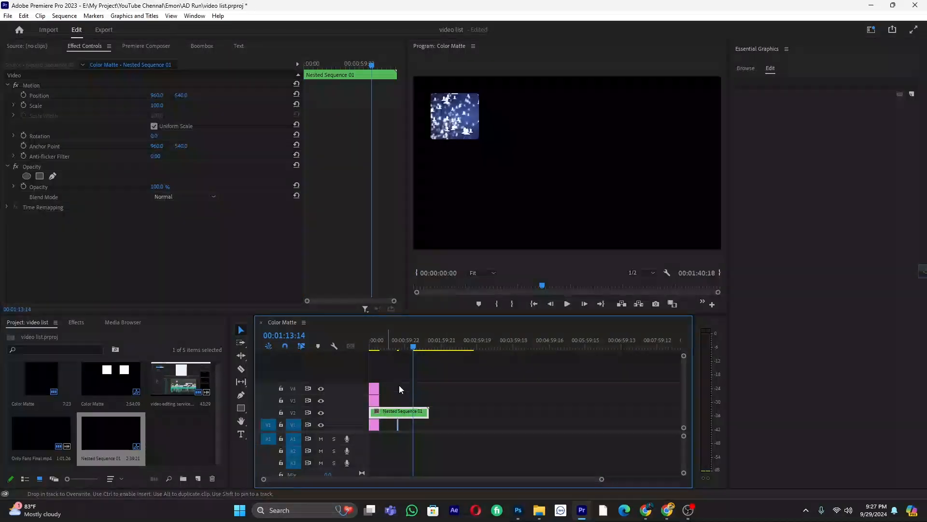
key("Home")
key("space")
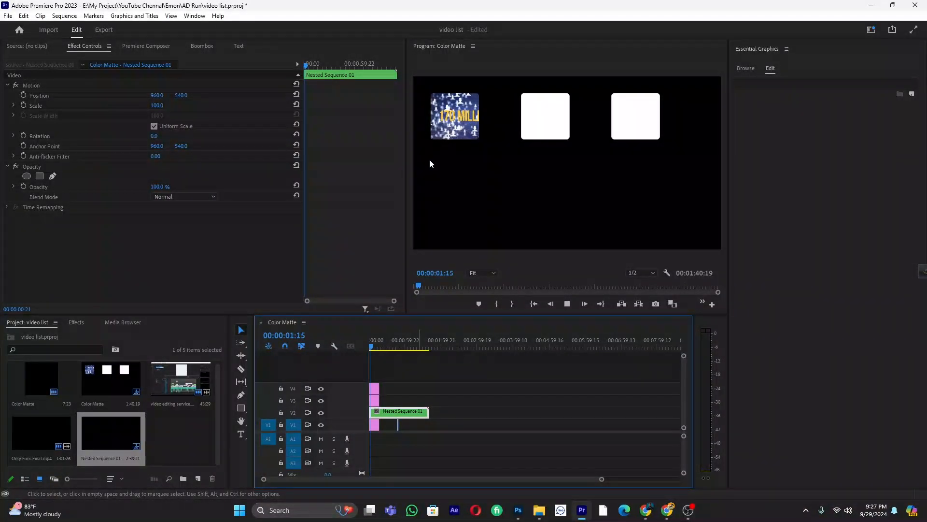
key("space")
scroll(390, 401, "up", 6)
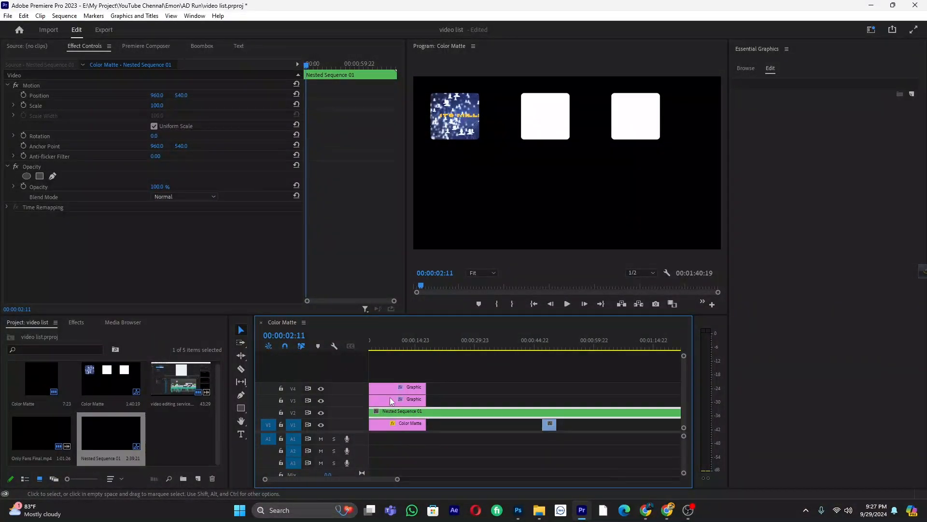
scroll(457, 392, "down", 1)
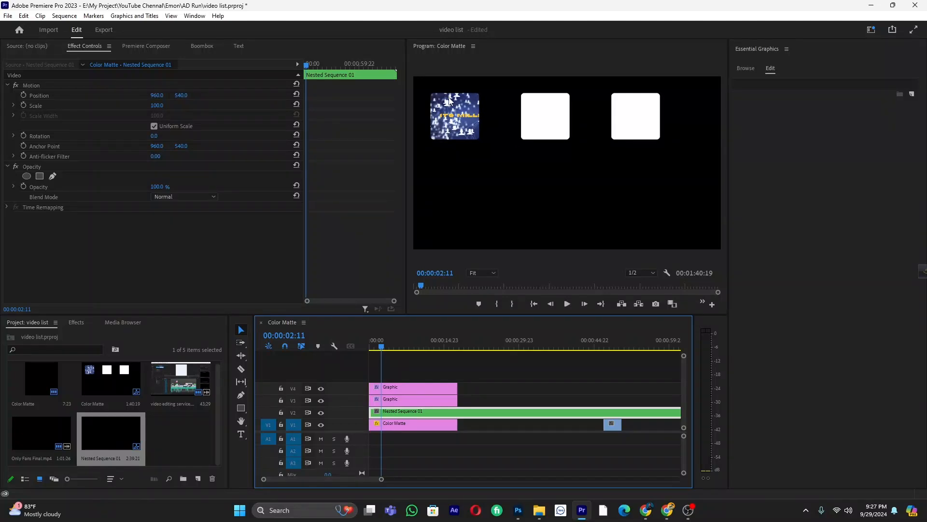
left_click(507, 376)
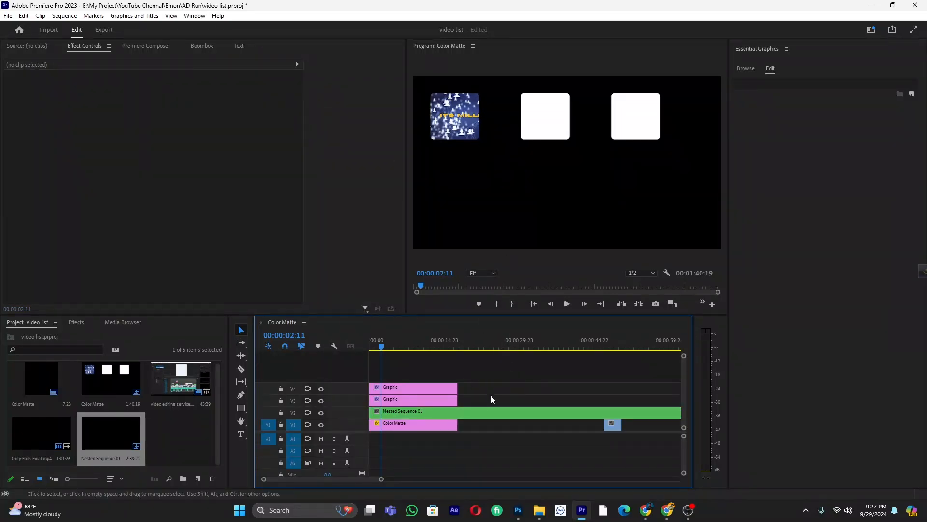
key("minus")
key("minus")
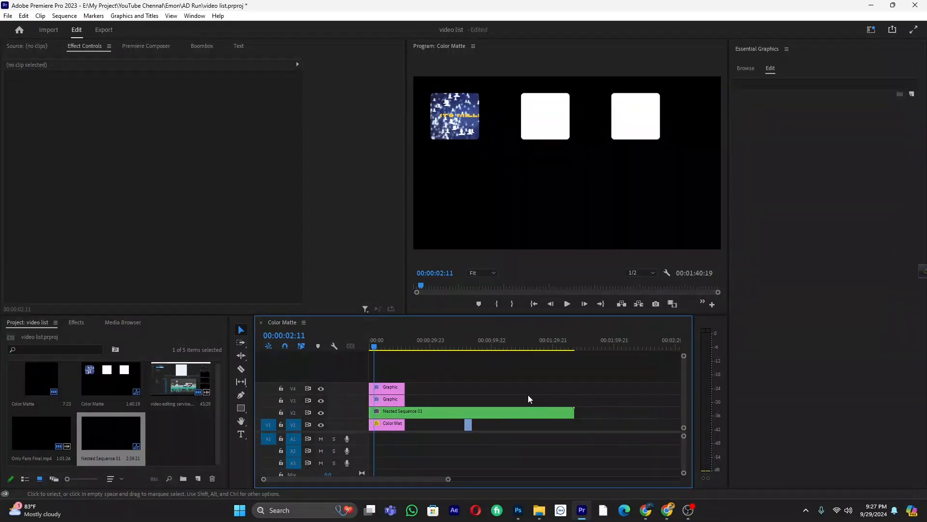